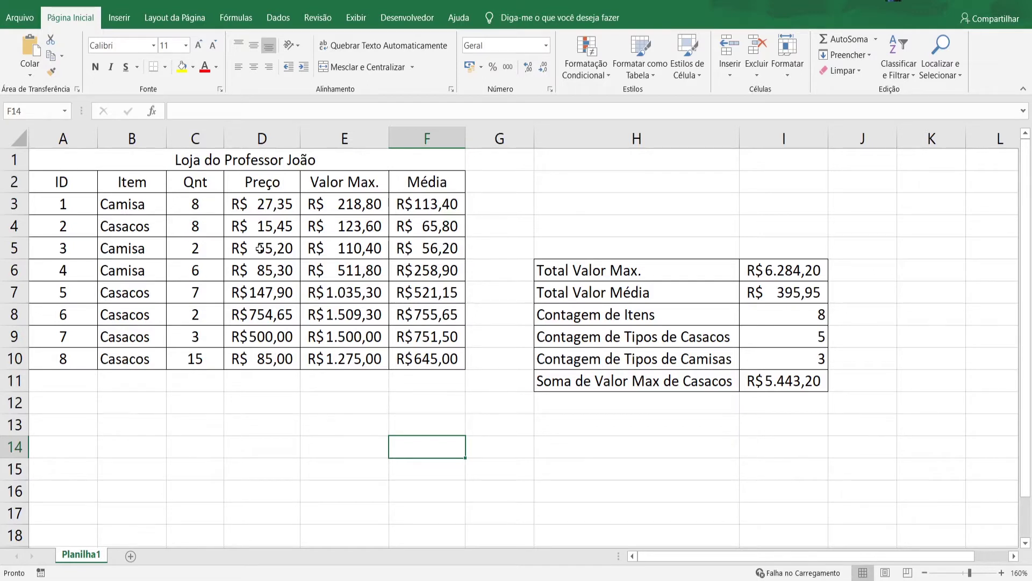
# - Apply a green-white-red colour scale to the Qnt values in C3:C10
pyautogui.moveTo(210, 204); pyautogui.dragTo(198, 358)
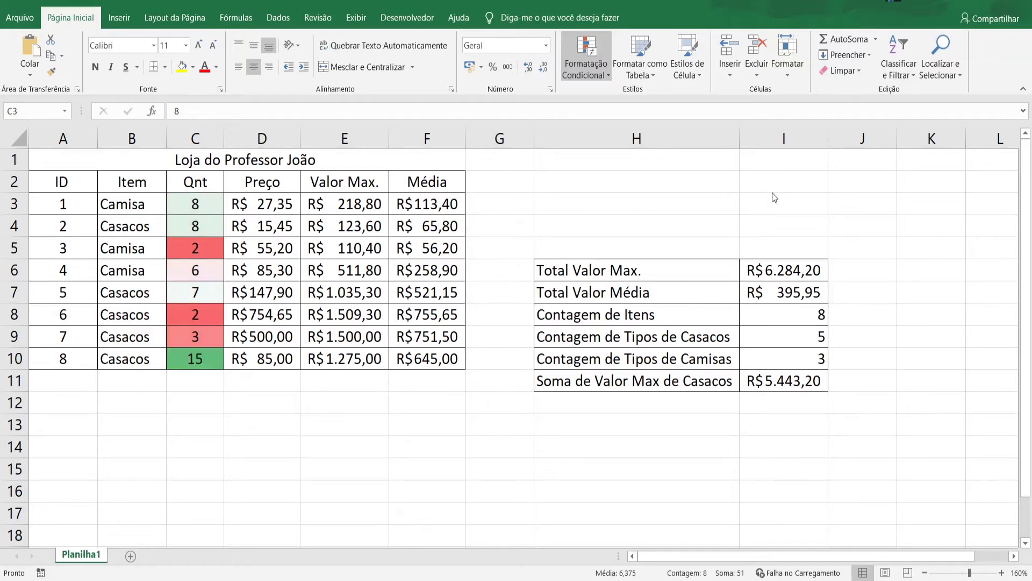
pyautogui.click(194, 427)
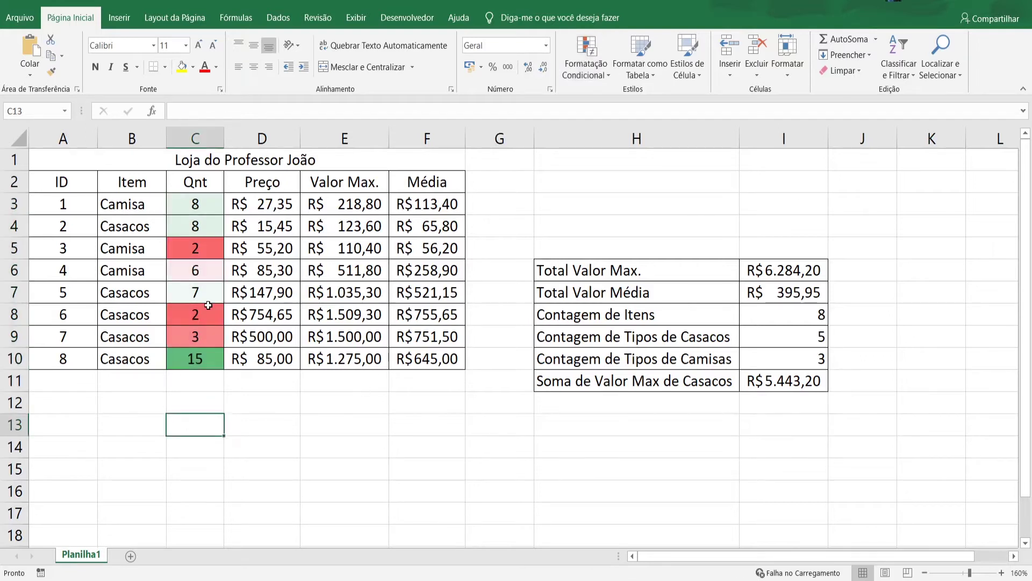
# - Clear the quantity of item 6 in C8 and enter 8
pyautogui.click(187, 314)
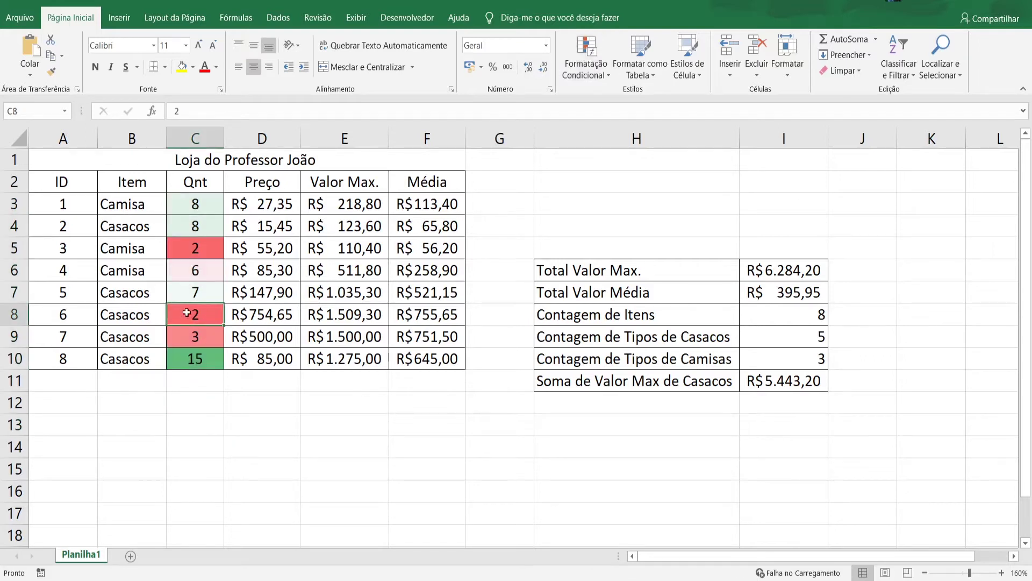
pyautogui.doubleClick(216, 314)
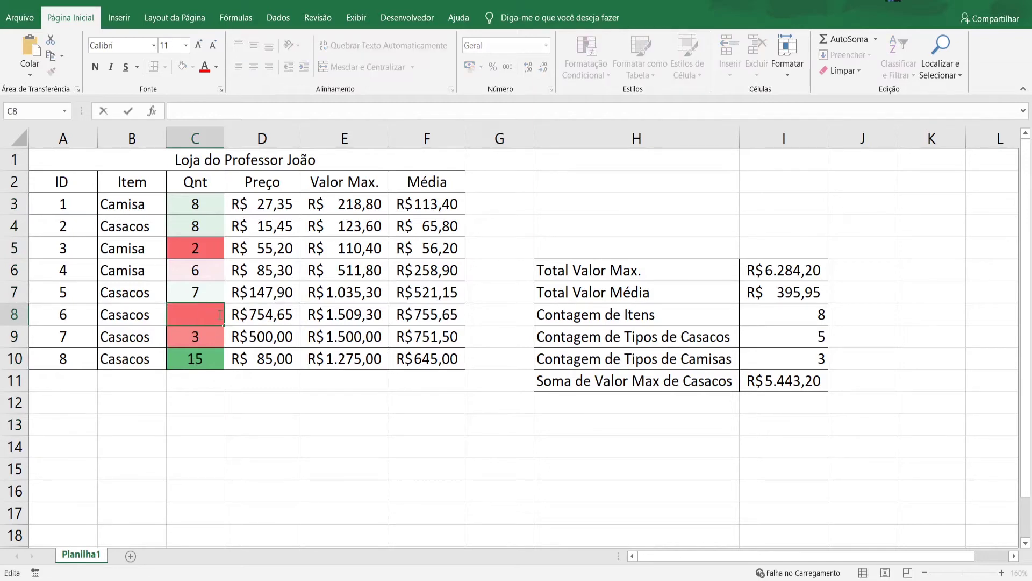
pyautogui.press('Return')
pyautogui.click(219, 315)
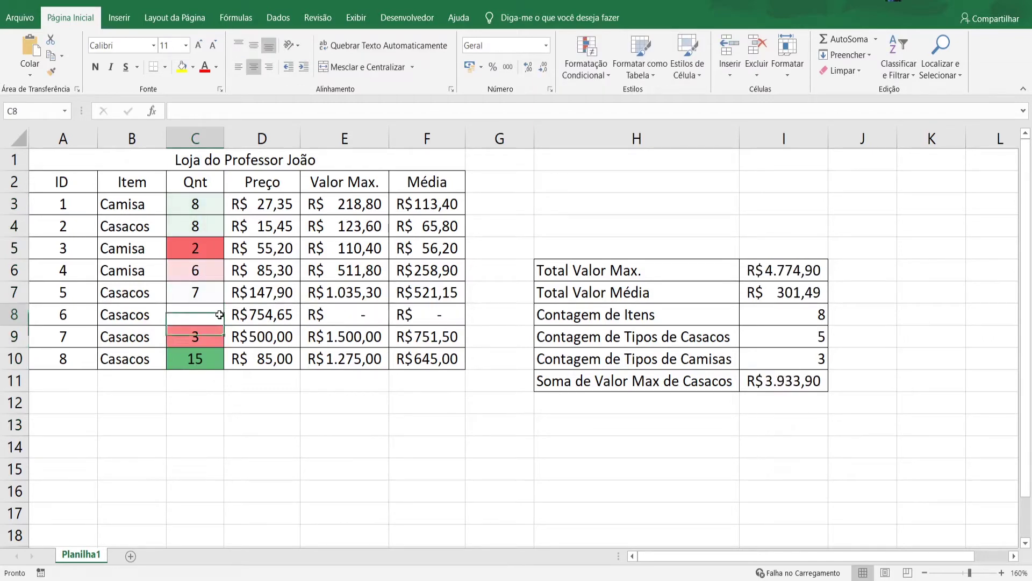
pyautogui.write('8')
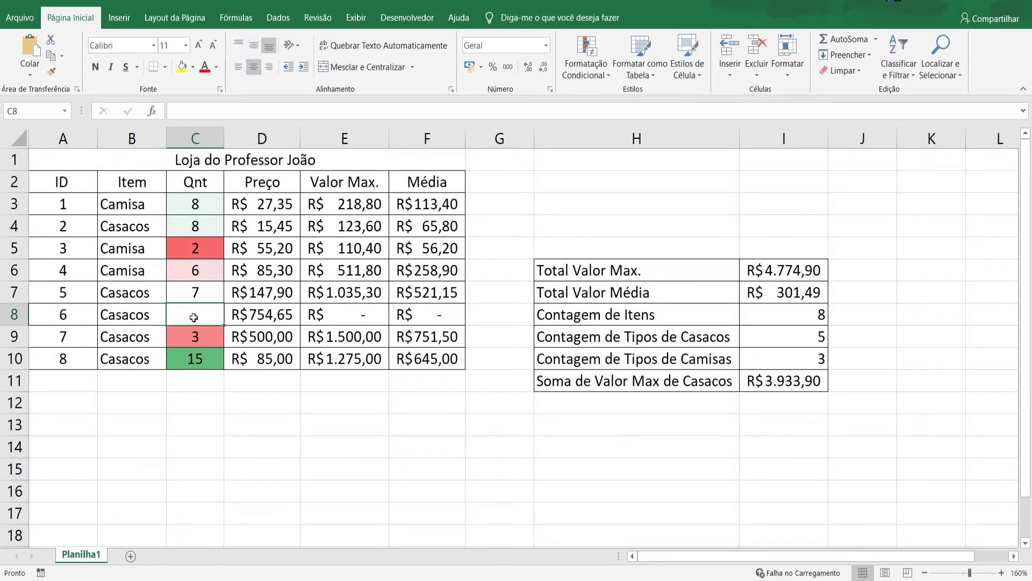
pyautogui.press('Return')
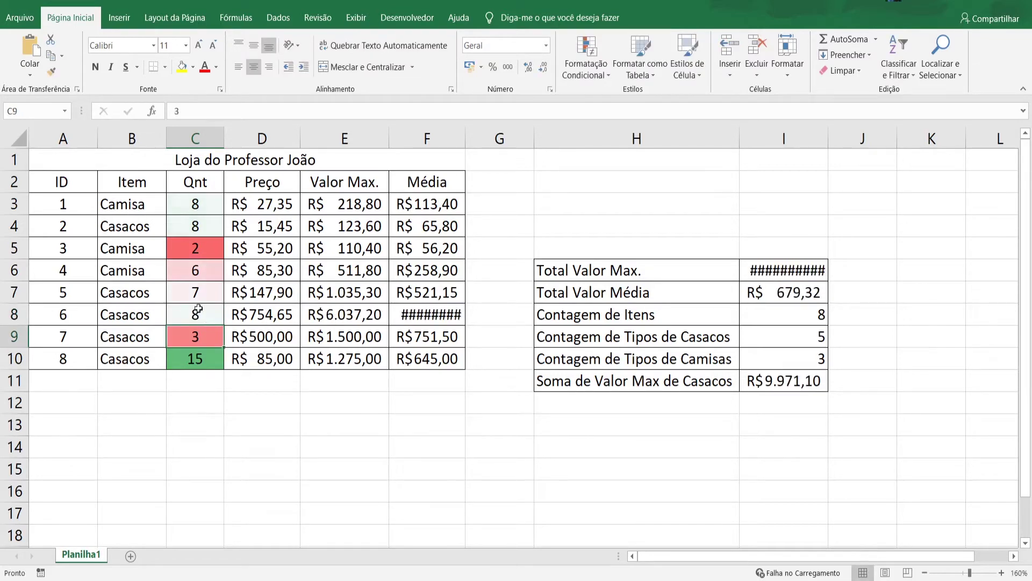
# - Change the quantity of item 6 in C8 to 10
pyautogui.click(214, 316)
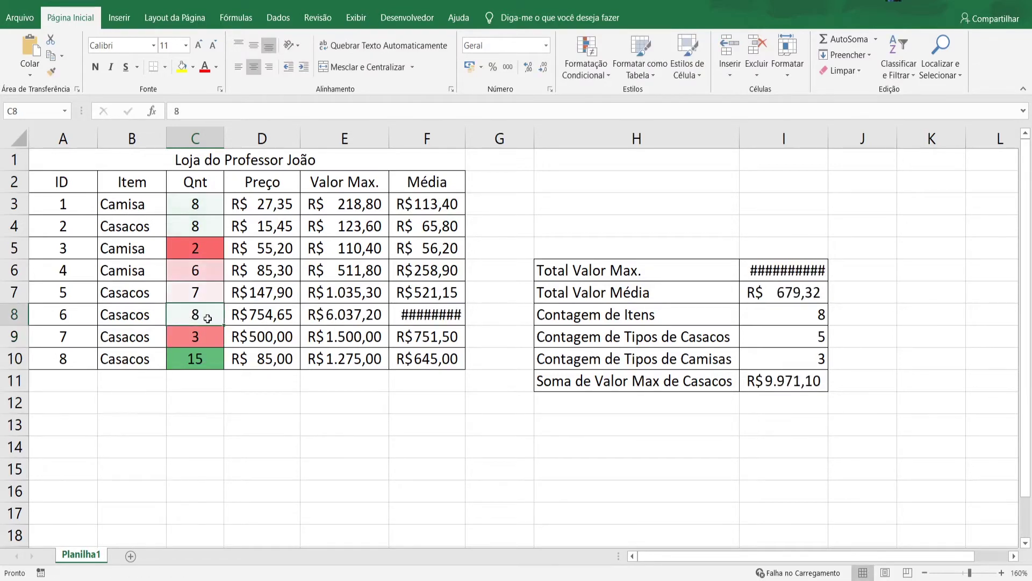
pyautogui.doubleClick(208, 308)
pyautogui.press('BackSpace')
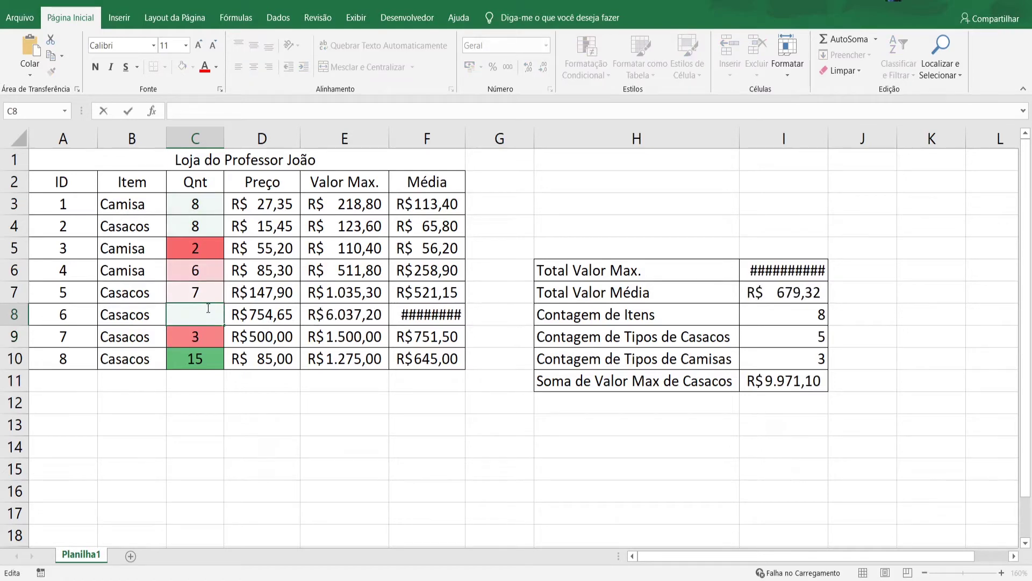
pyautogui.write('10')
pyautogui.press('Return')
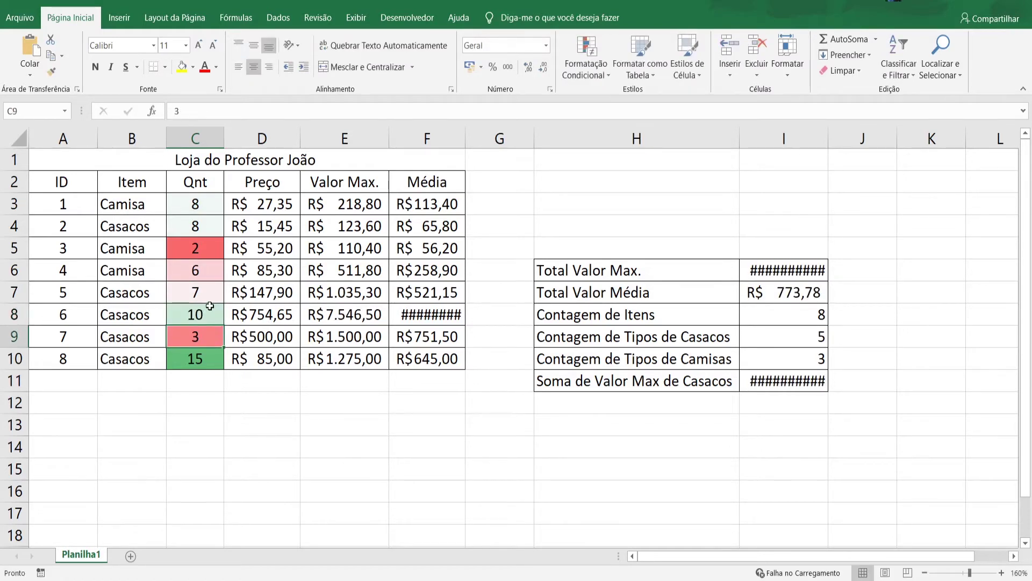
# - Change the quantity of item 6 in C8 to 20
pyautogui.doubleClick(213, 317)
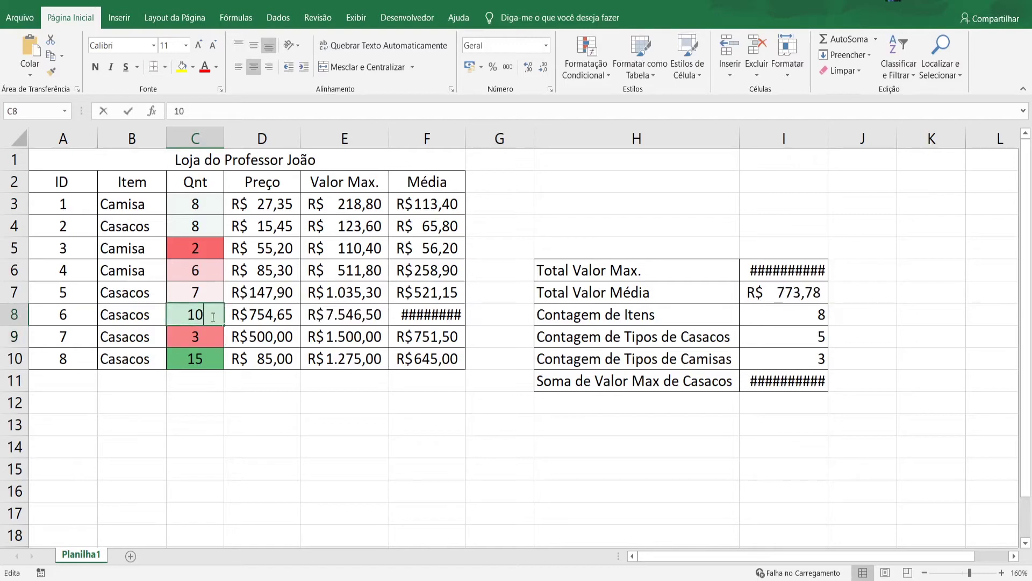
pyautogui.press('BackSpace')
pyautogui.press('BackSpace')
pyautogui.write('20')
pyautogui.press('Return')
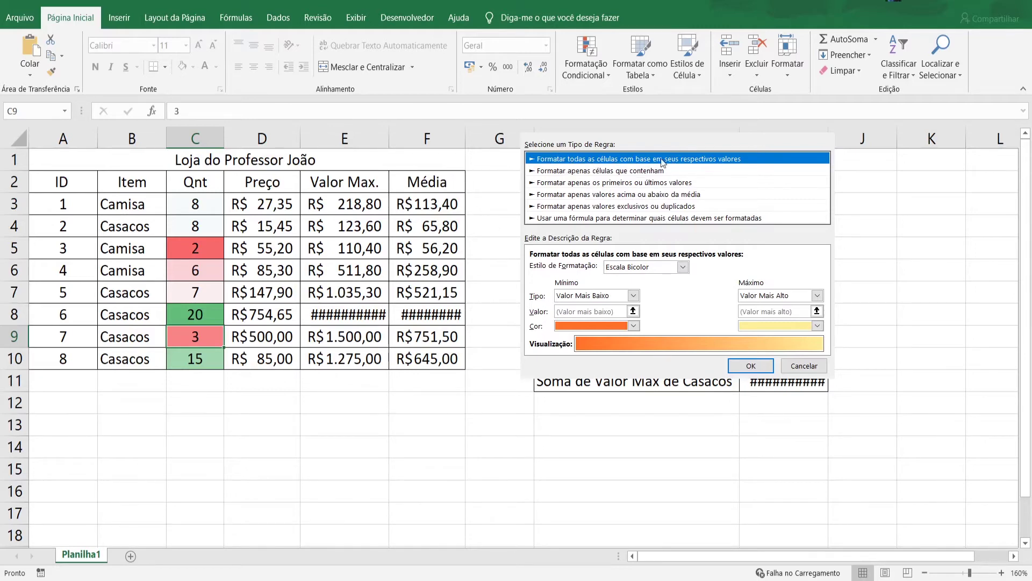
# - Create an Escala Tricolor rule for C9 with red minimum, yellow midpoint and dark green maximum
pyautogui.click(684, 268)
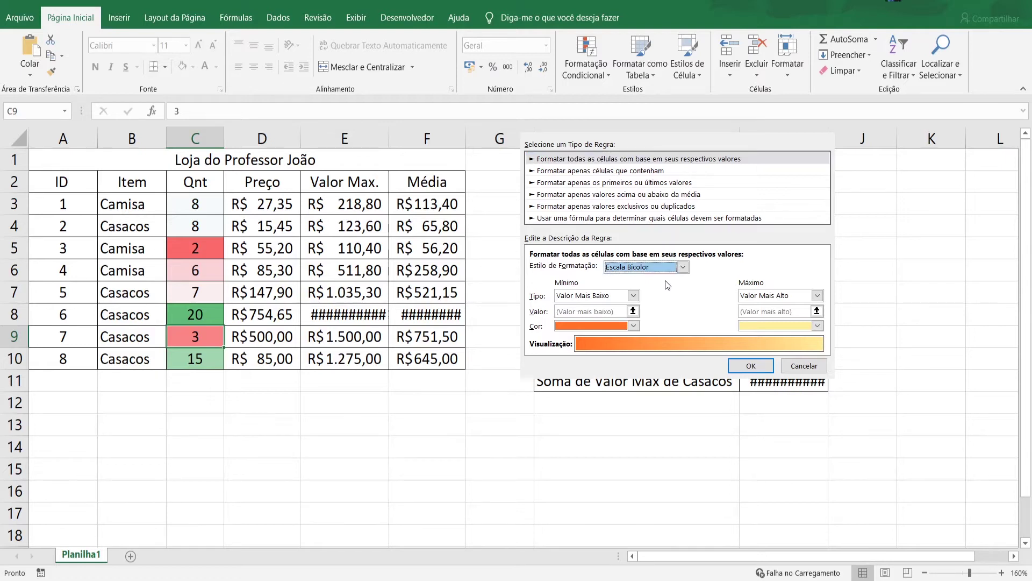
pyautogui.press('Down')
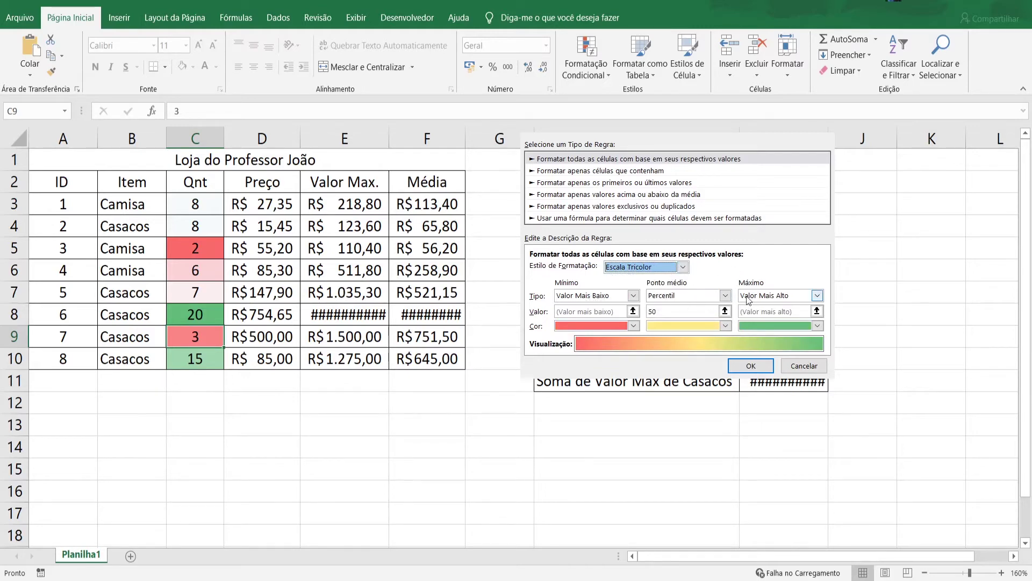
pyautogui.click(632, 325)
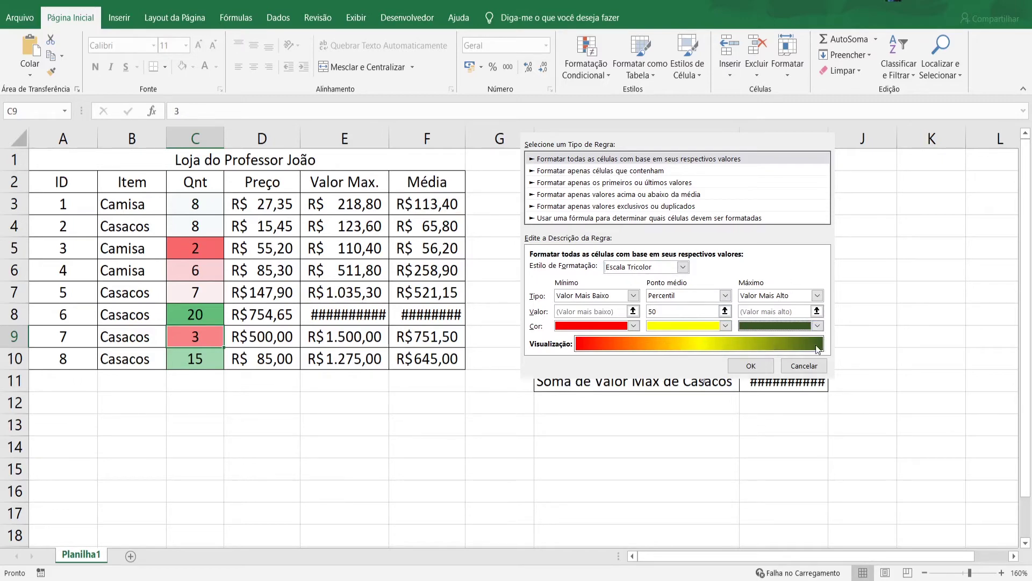
pyautogui.click(785, 366)
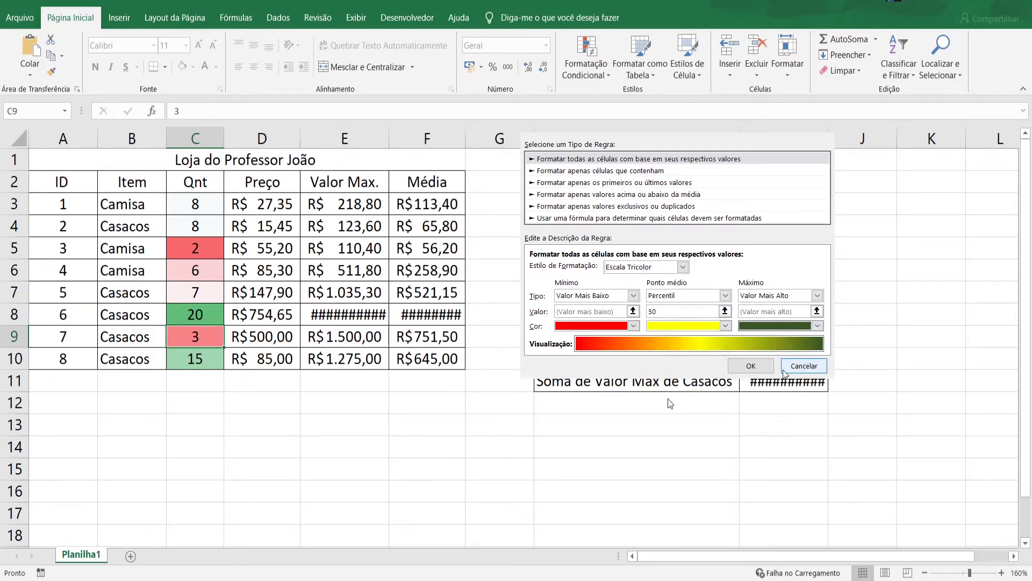
pyautogui.click(206, 417)
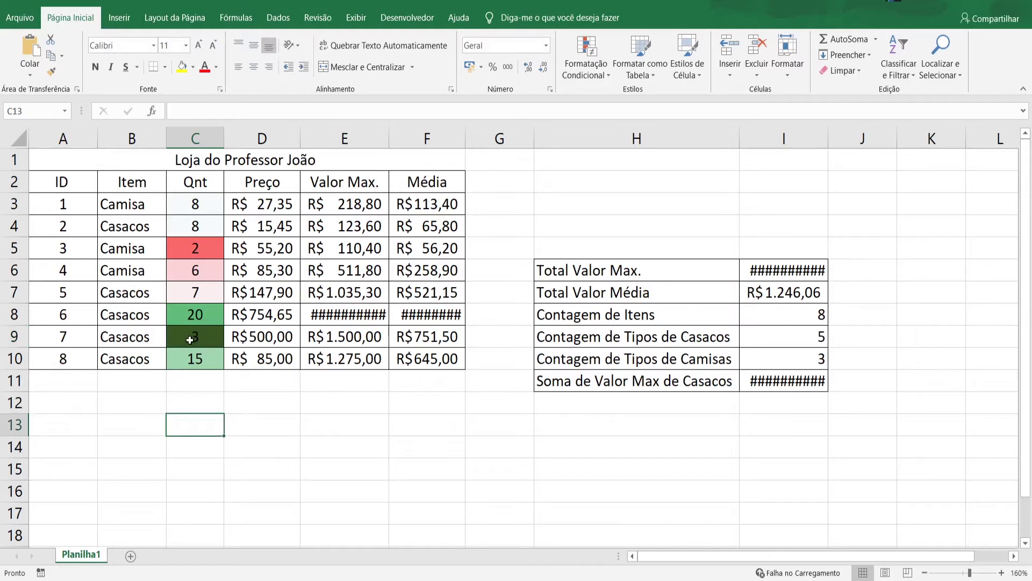
pyautogui.click(194, 337)
pyautogui.click(260, 398)
# - Start a new value-based formatting rule for C3:C10 with the Escala Tricolor format style
pyautogui.moveTo(210, 198); pyautogui.dragTo(196, 359)
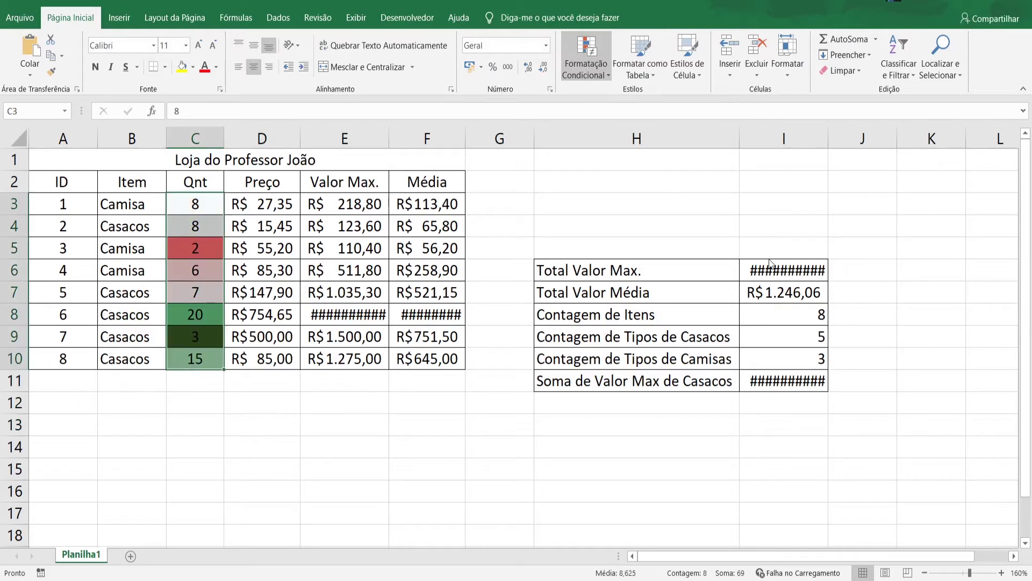
pyautogui.click(607, 259)
pyautogui.press('Tab')
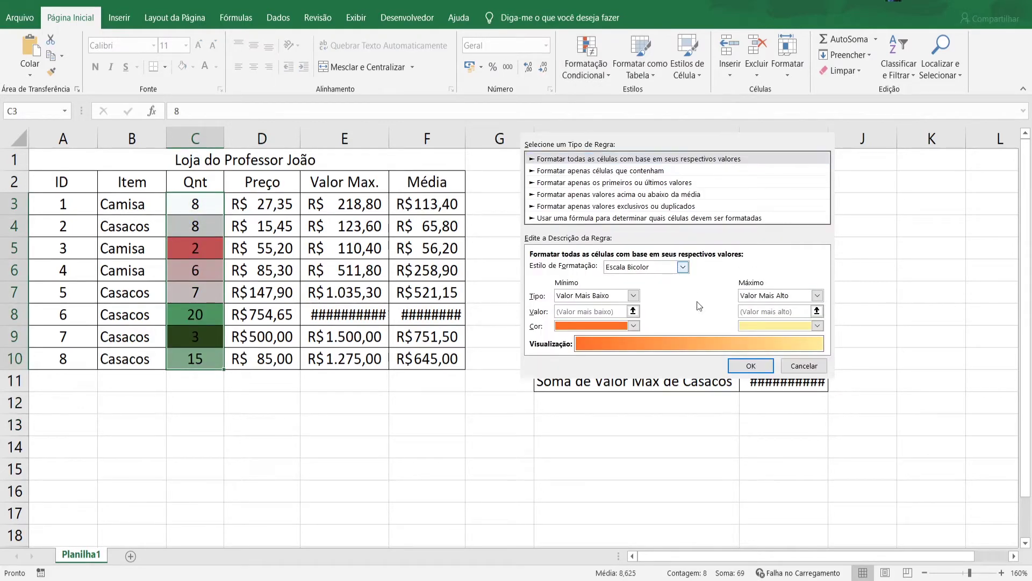
pyautogui.press('Down')
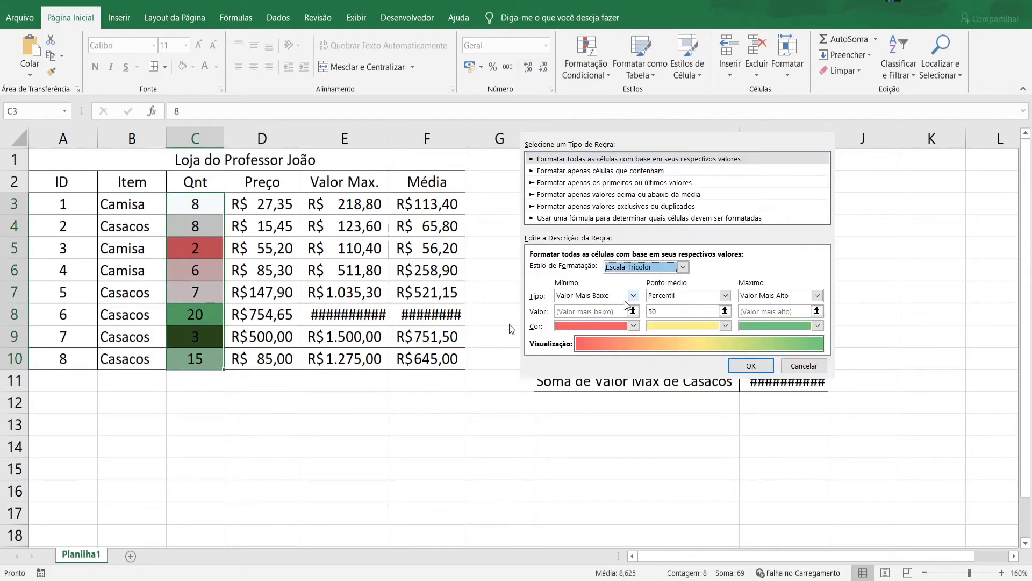
# - Set the three-colour scale to red minimum, orange-gold midpoint and green maximum, and apply the rule to the Qnt values
pyautogui.click(617, 325)
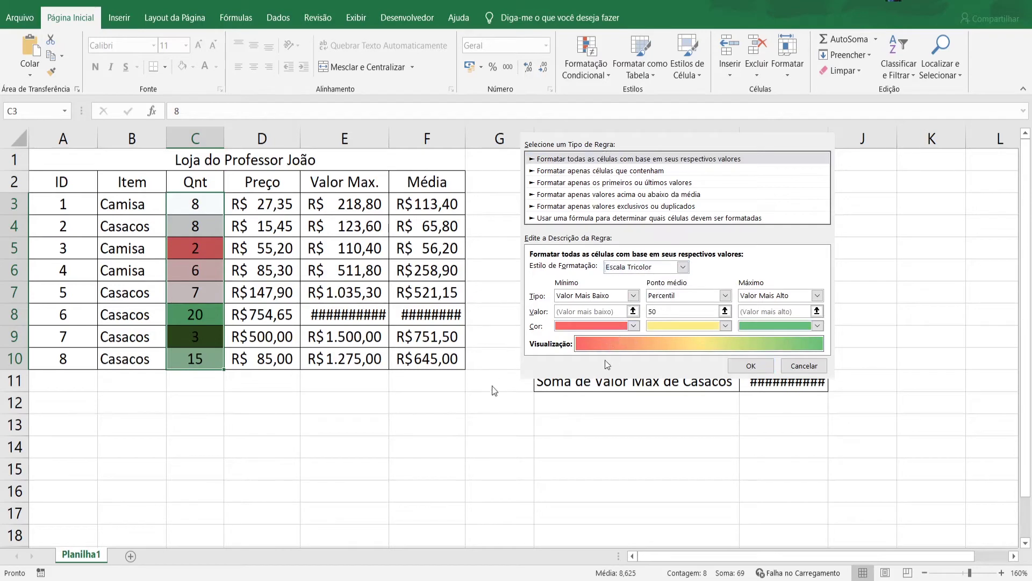
pyautogui.click(455, 458)
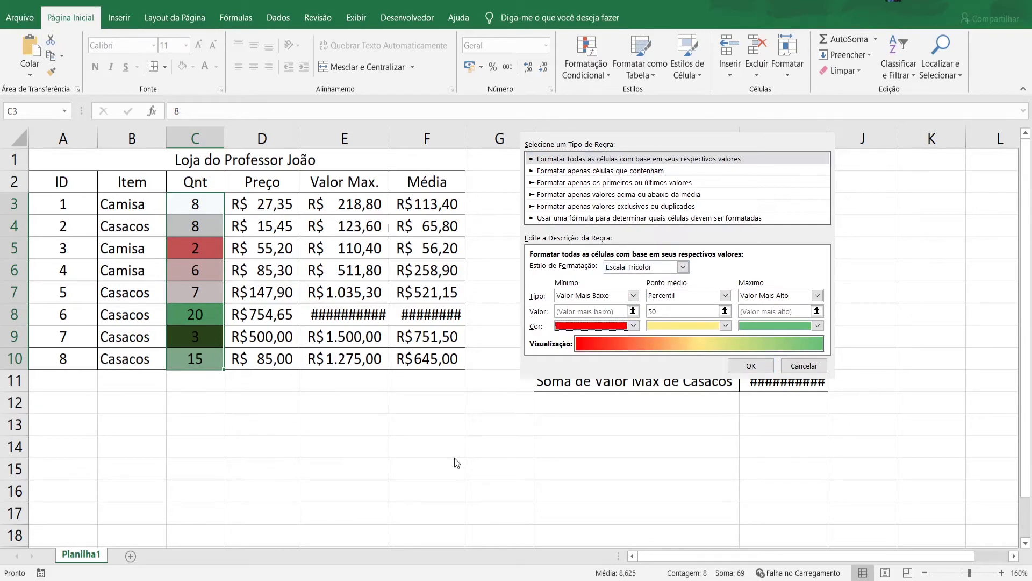
pyautogui.click(795, 325)
pyautogui.click(678, 463)
pyautogui.click(725, 327)
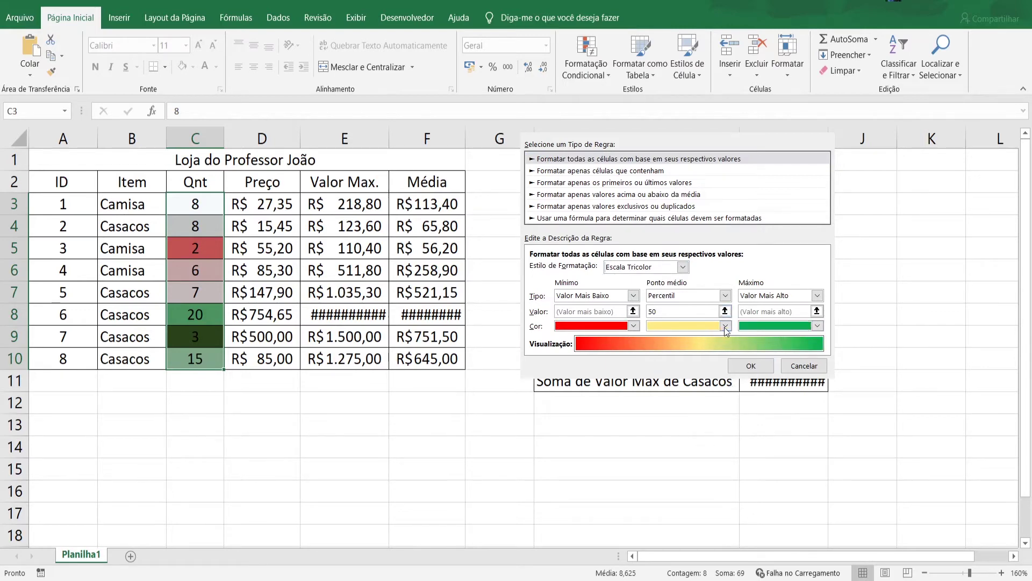
pyautogui.click(727, 360)
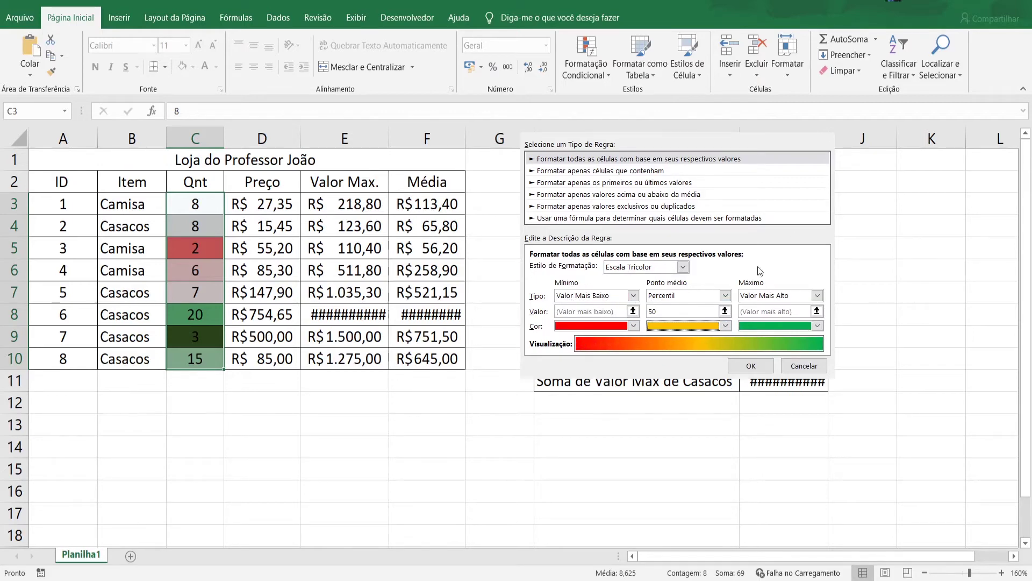
pyautogui.press('Return')
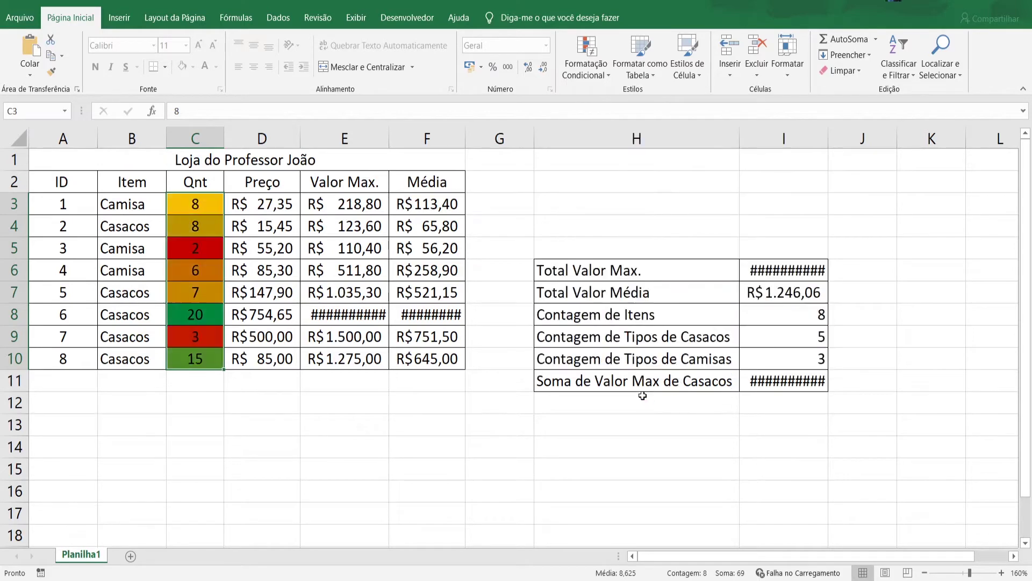
pyautogui.click(237, 430)
pyautogui.click(199, 251)
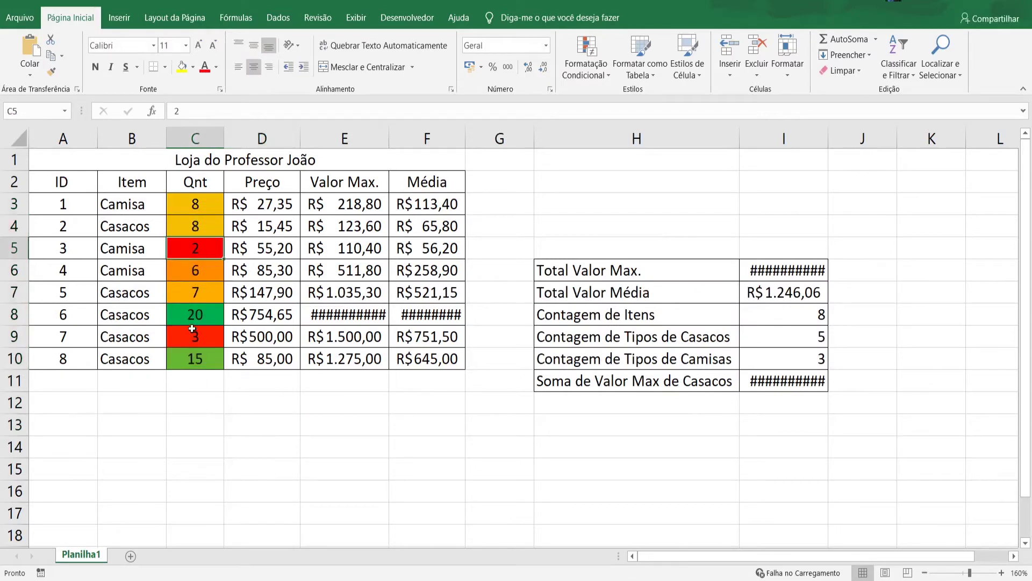
pyautogui.click(192, 331)
pyautogui.click(203, 239)
pyautogui.click(200, 339)
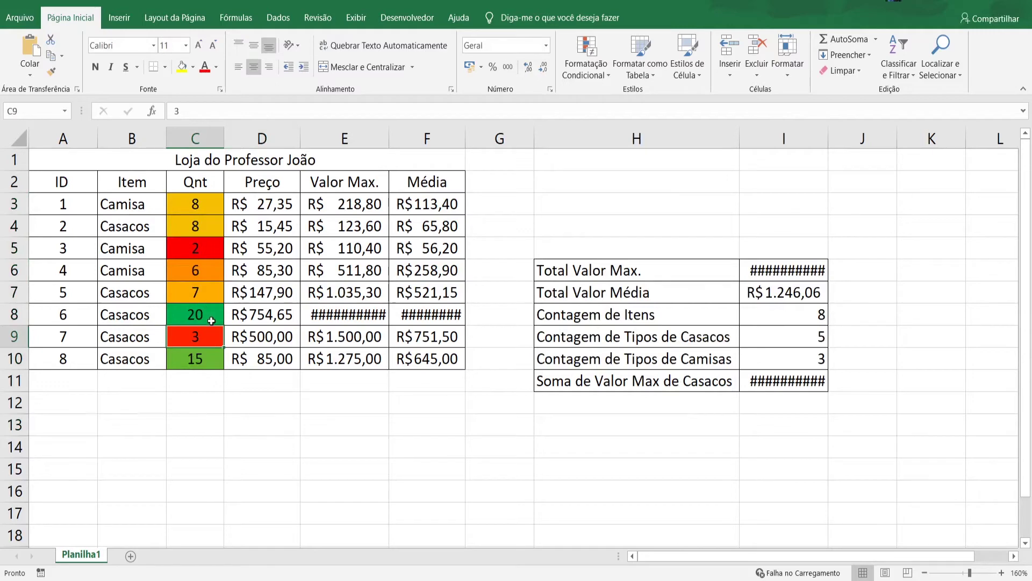
# - Set the quantity of item 6 in C8 to 5
pyautogui.doubleClick(208, 320)
pyautogui.press('BackSpace')
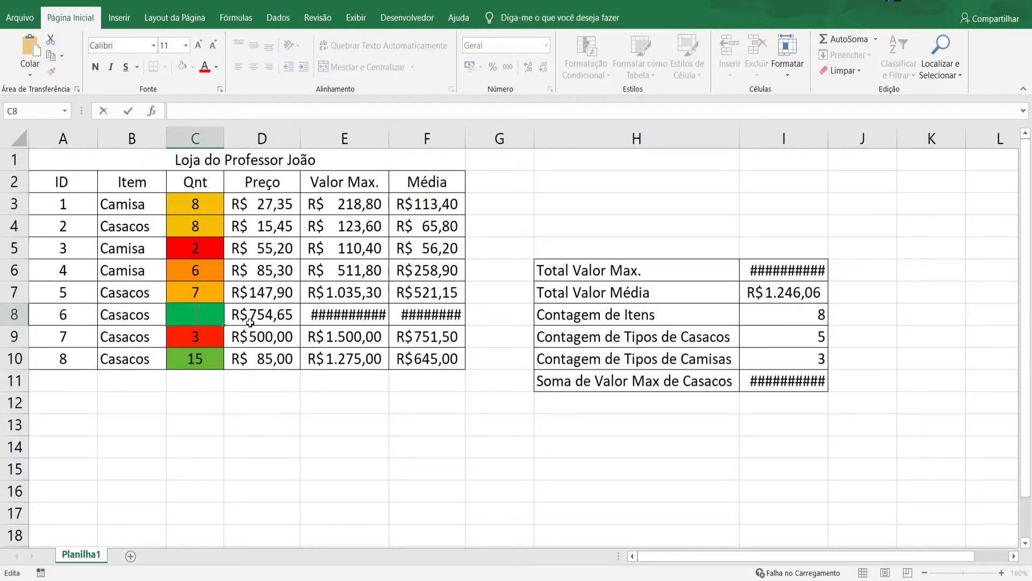
pyautogui.write('5')
pyautogui.press('Return')
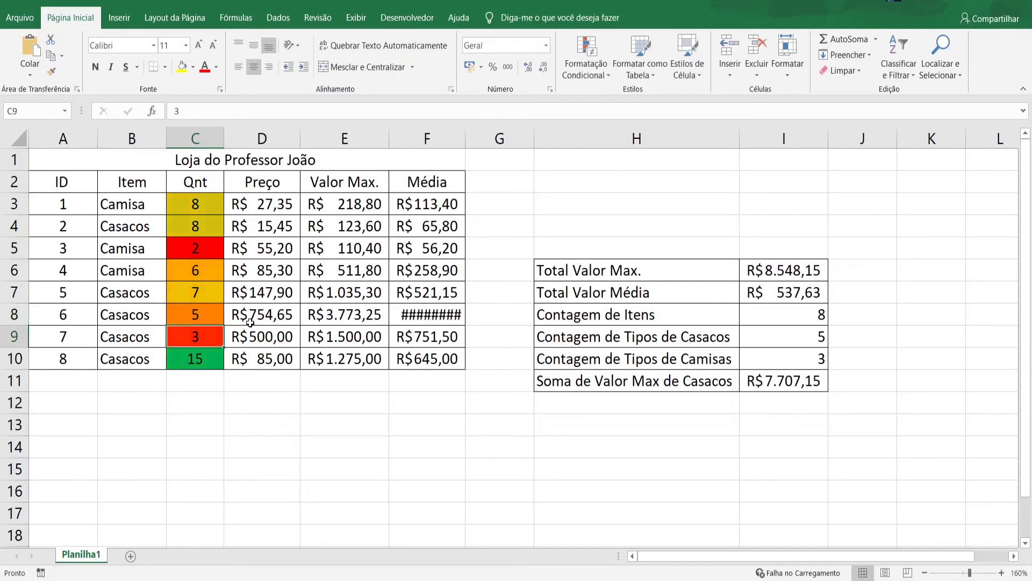
# - Set the quantity of item 6 in C8 to 10 and autofit the width of the Média column
pyautogui.doubleClick(213, 314)
pyautogui.press('BackSpace')
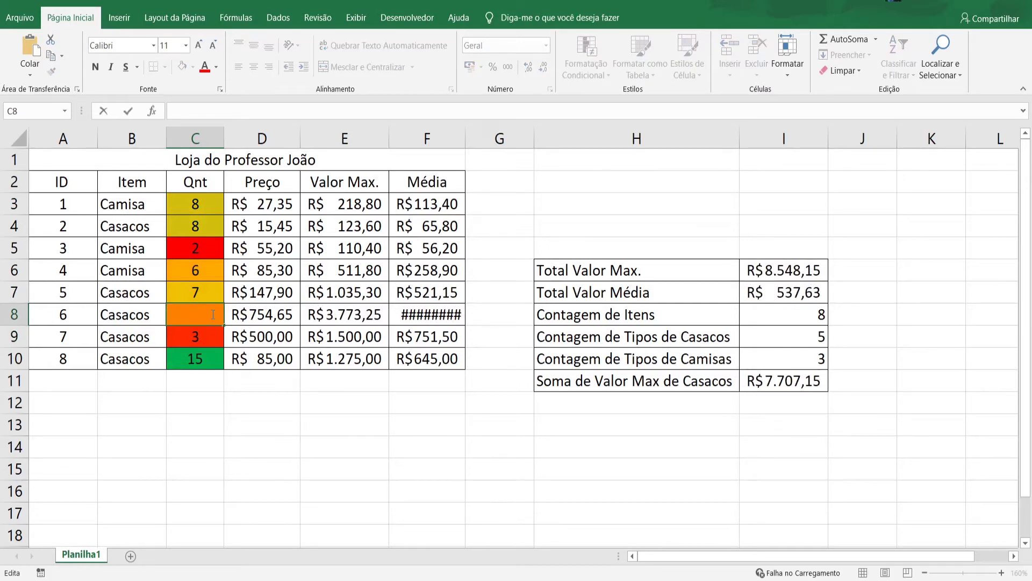
pyautogui.write('10')
pyautogui.press('Return')
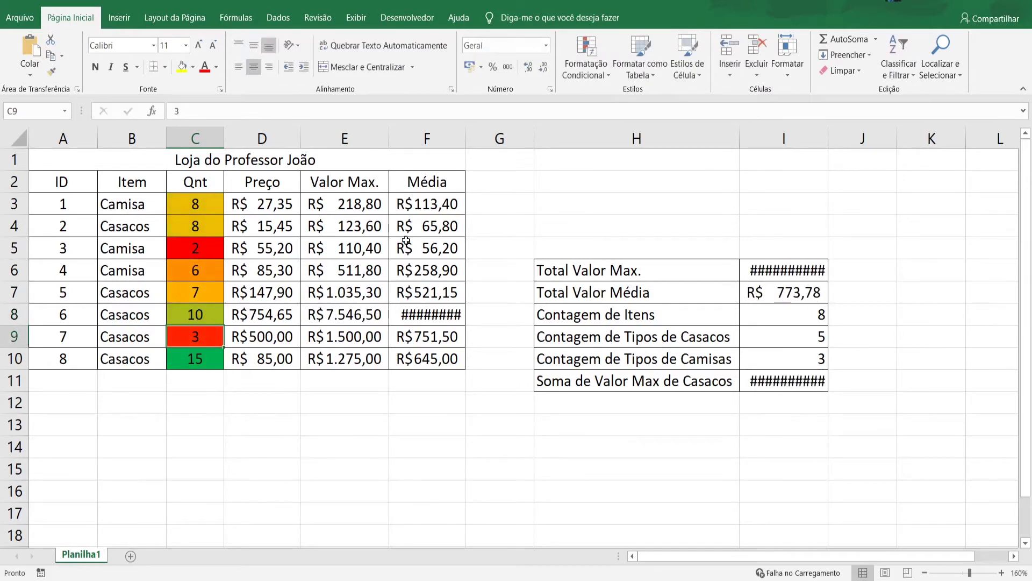
pyautogui.doubleClick(466, 138)
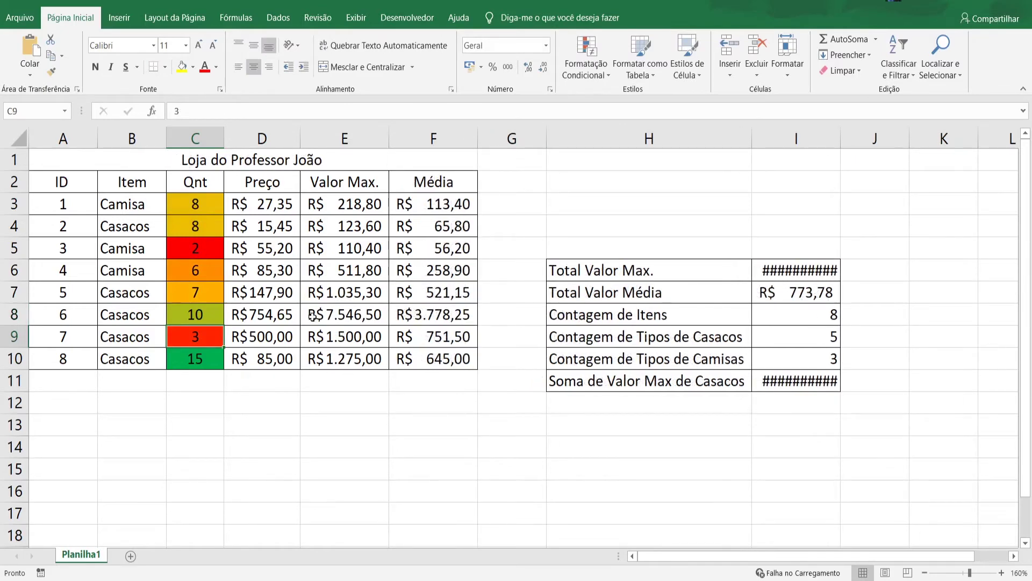
# - Set the quantity of item 3 in C5 to 8
pyautogui.doubleClick(203, 247)
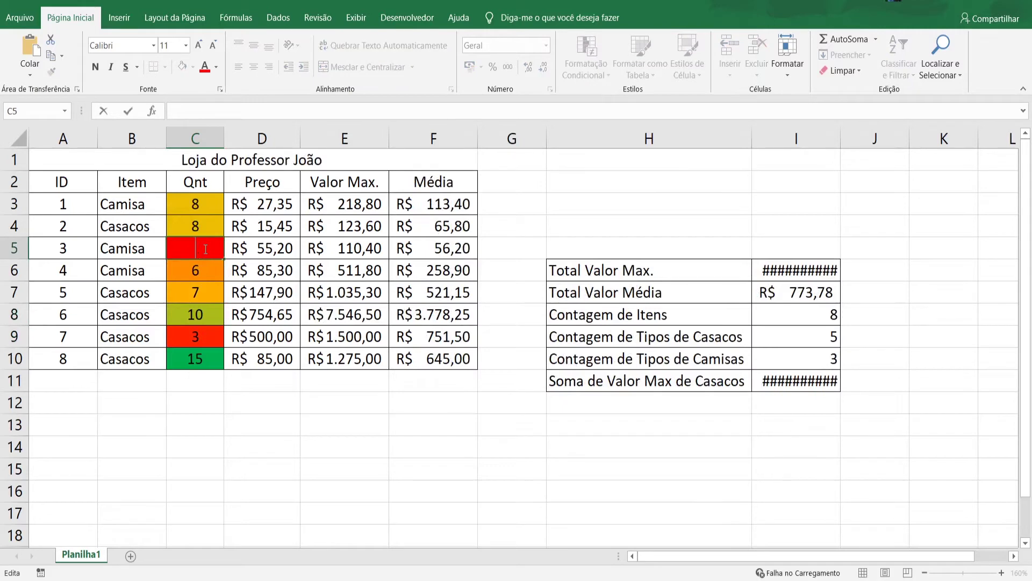
pyautogui.write('8')
pyautogui.press('Return')
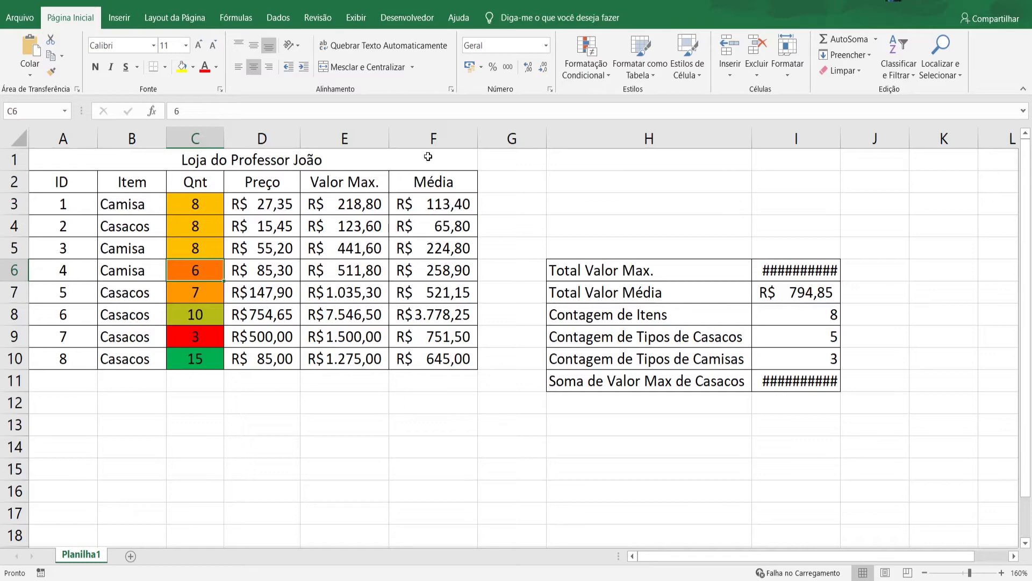
# - Apply green gradient data bars to the Média values in F3:F10
pyautogui.moveTo(445, 203); pyautogui.dragTo(434, 358)
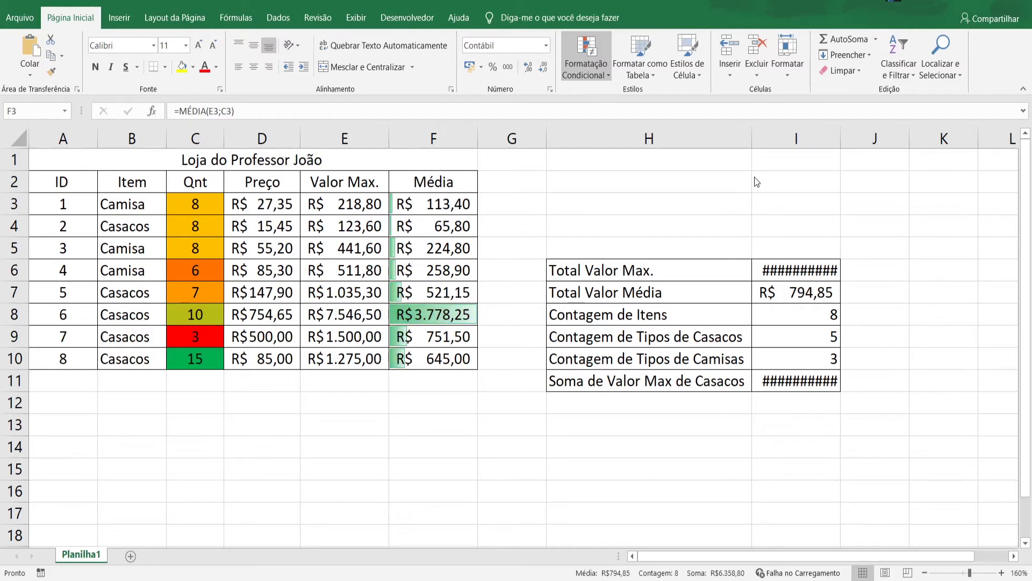
pyautogui.click(511, 256)
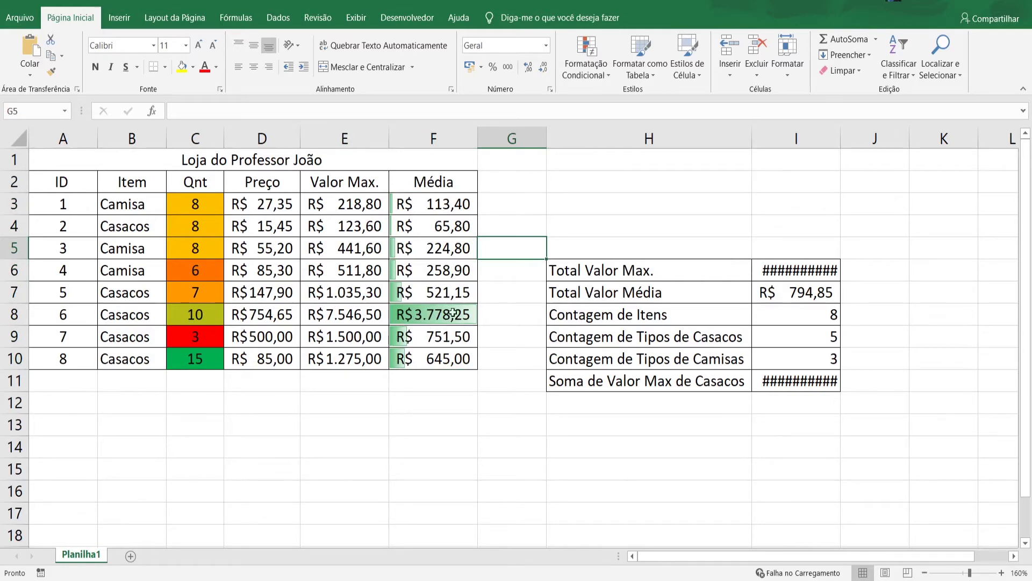
# - Set the quantity of item 6 in C8 to 5
pyautogui.click(193, 314)
pyautogui.write('1')
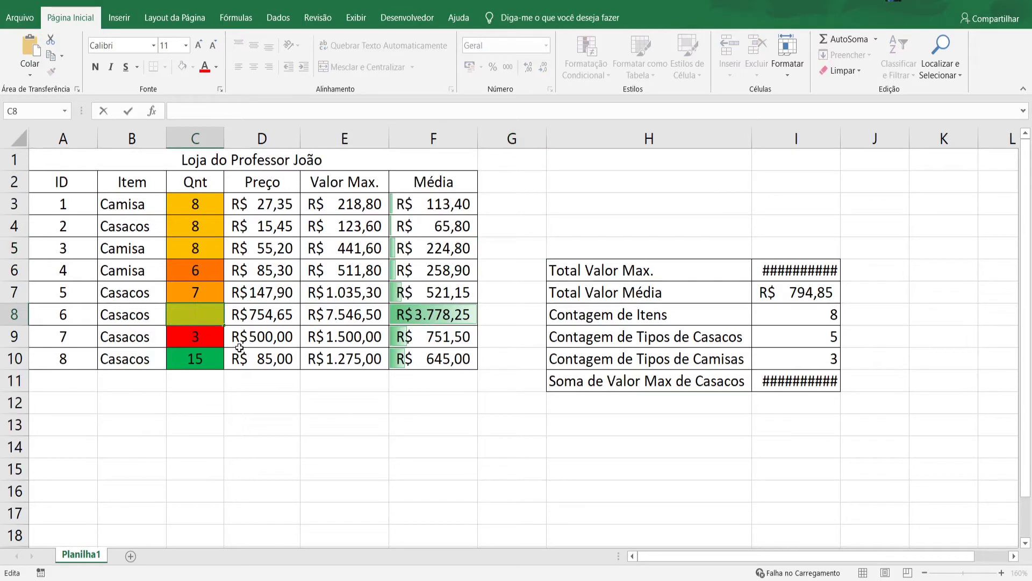
pyautogui.write('5')
pyautogui.press('Return')
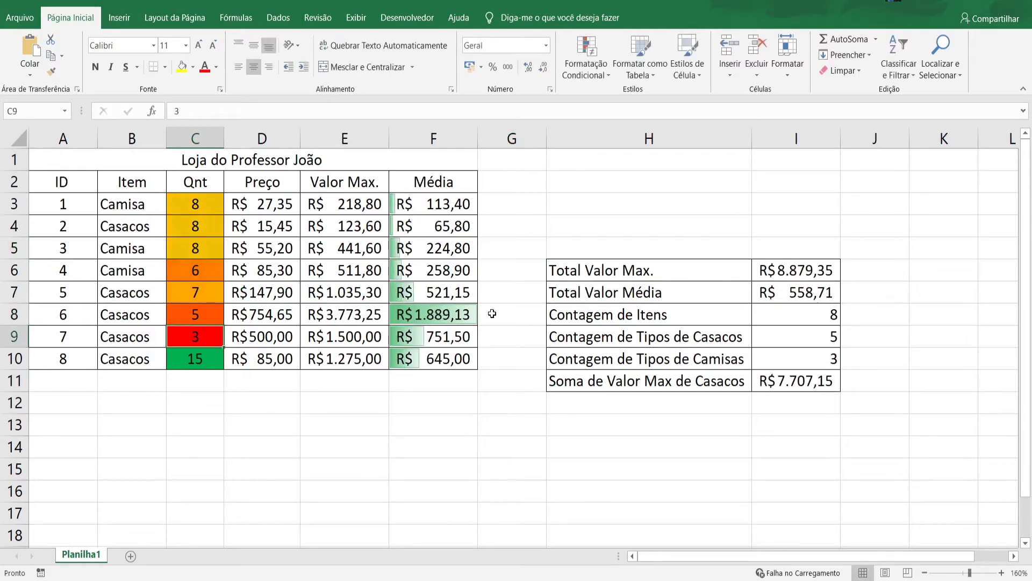
# - Set the price of item 6 in D8 to 254,65
pyautogui.doubleClick(282, 317)
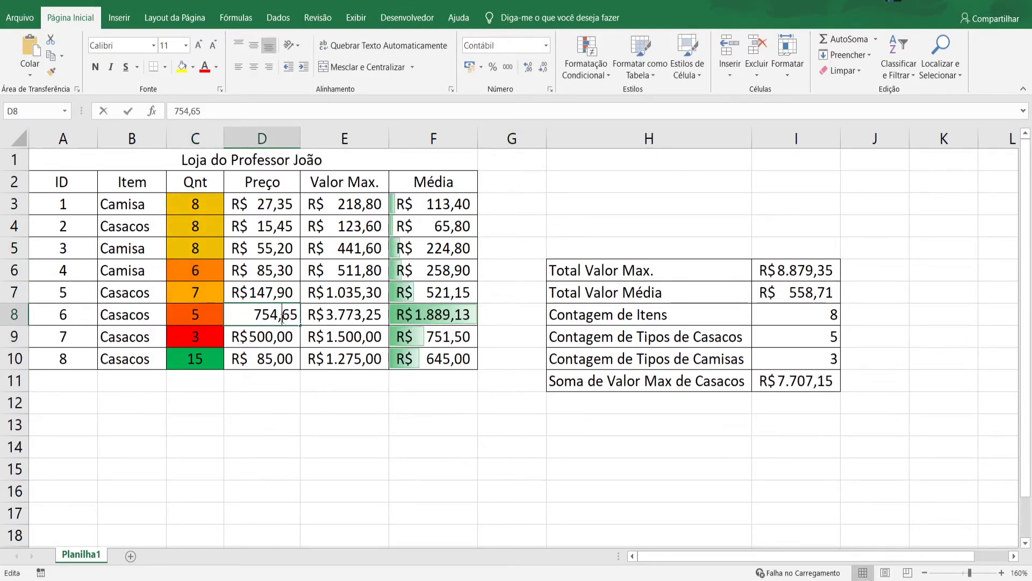
pyautogui.press('Left')
pyautogui.press('Left')
pyautogui.press('BackSpace')
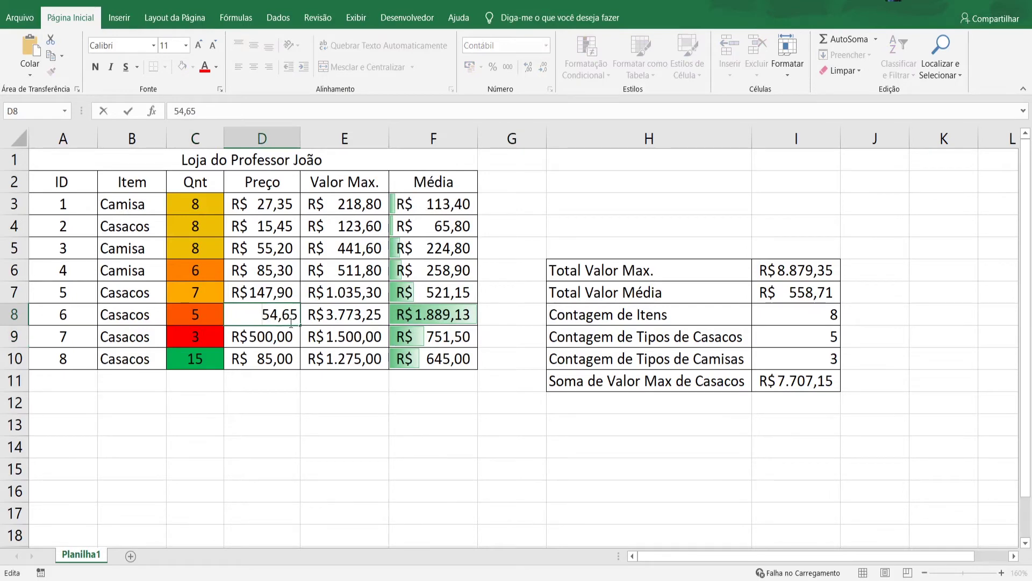
pyautogui.write('2')
pyautogui.press('Return')
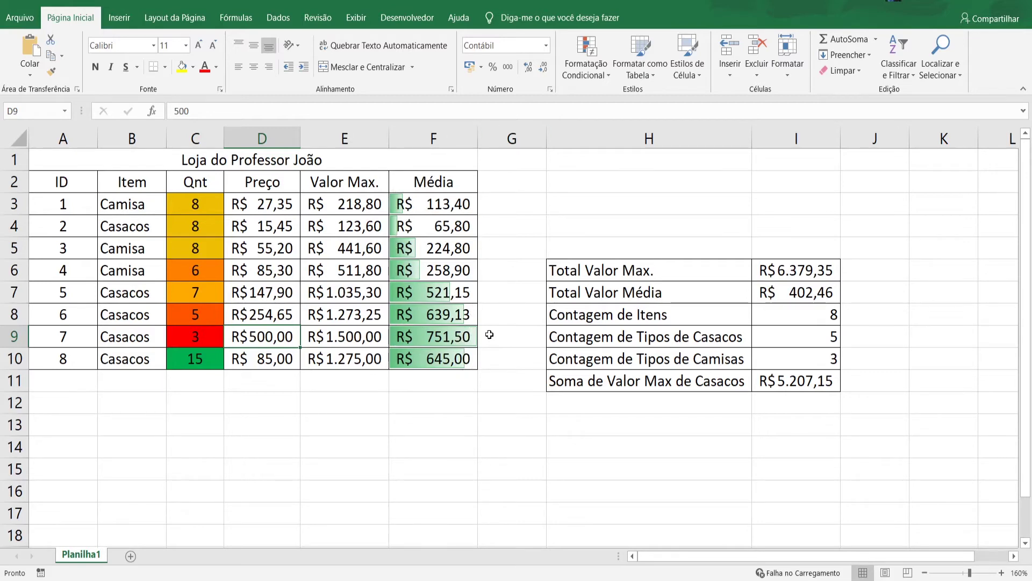
# - Add a check, exclamation and cross icon set to the Média values in F3:F10 and autofit the column width
pyautogui.moveTo(344, 206); pyautogui.dragTo(345, 352)
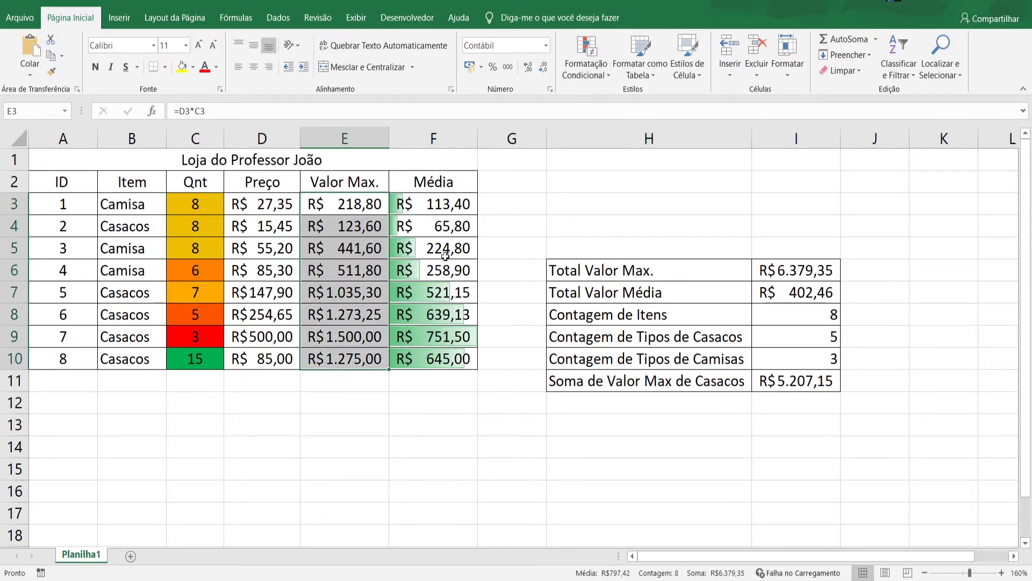
pyautogui.moveTo(447, 204); pyautogui.dragTo(451, 354)
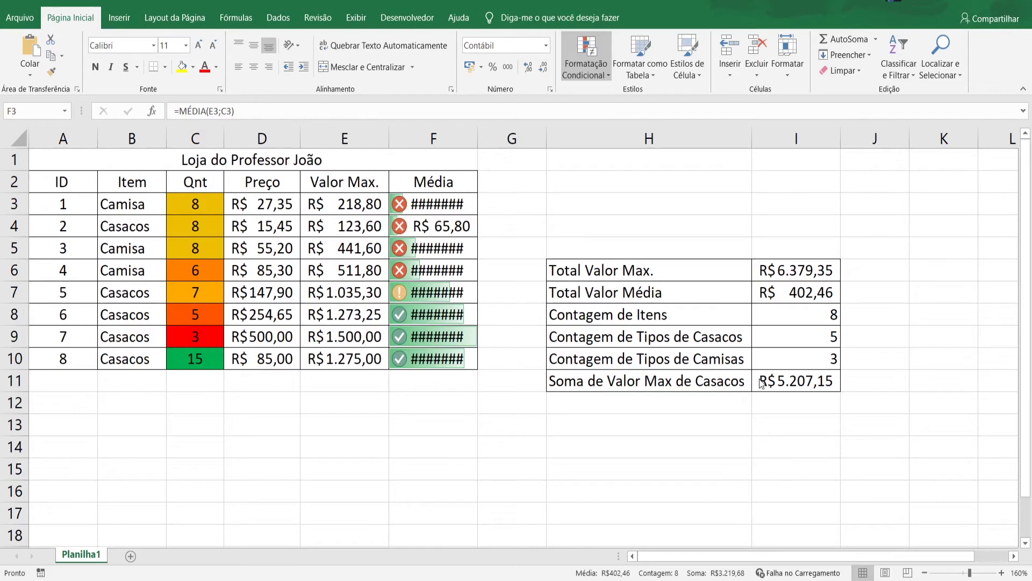
pyautogui.click(649, 226)
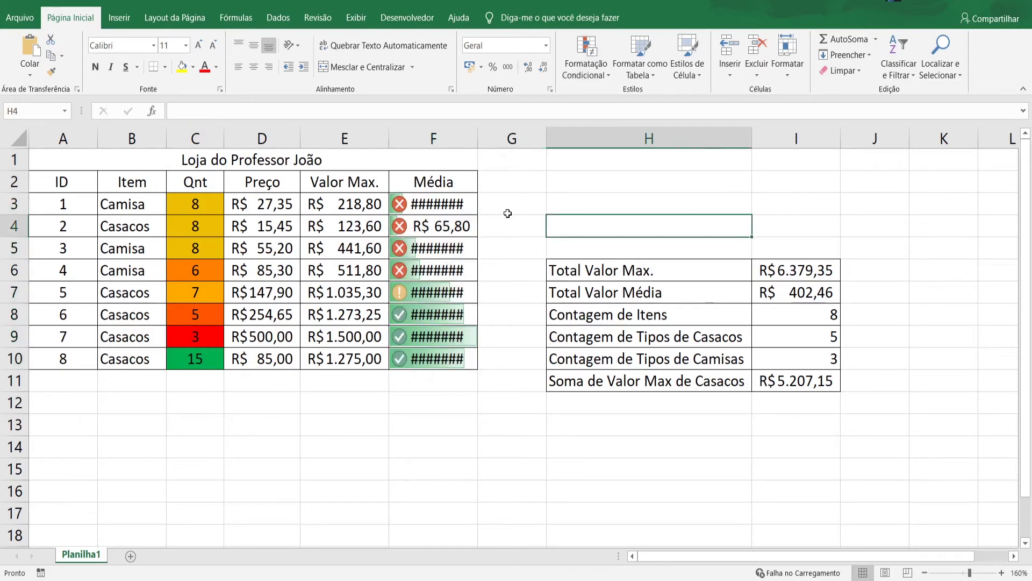
pyautogui.doubleClick(476, 139)
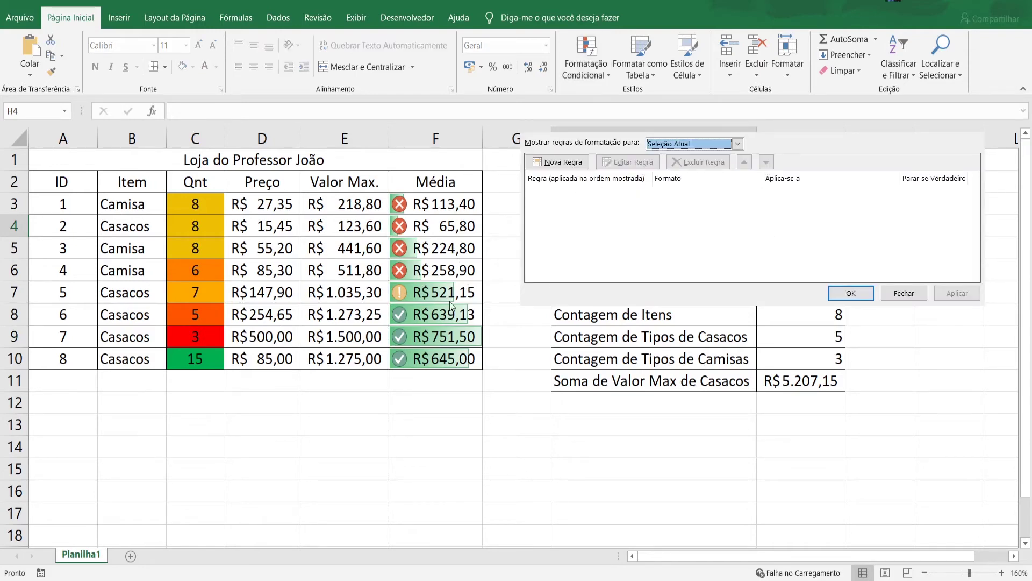
# - Edit the icon set rule on F3:F10 to change the thresholds of its icons, and apply the rule to the Média values
pyautogui.click(904, 293)
pyautogui.moveTo(452, 206); pyautogui.dragTo(445, 358)
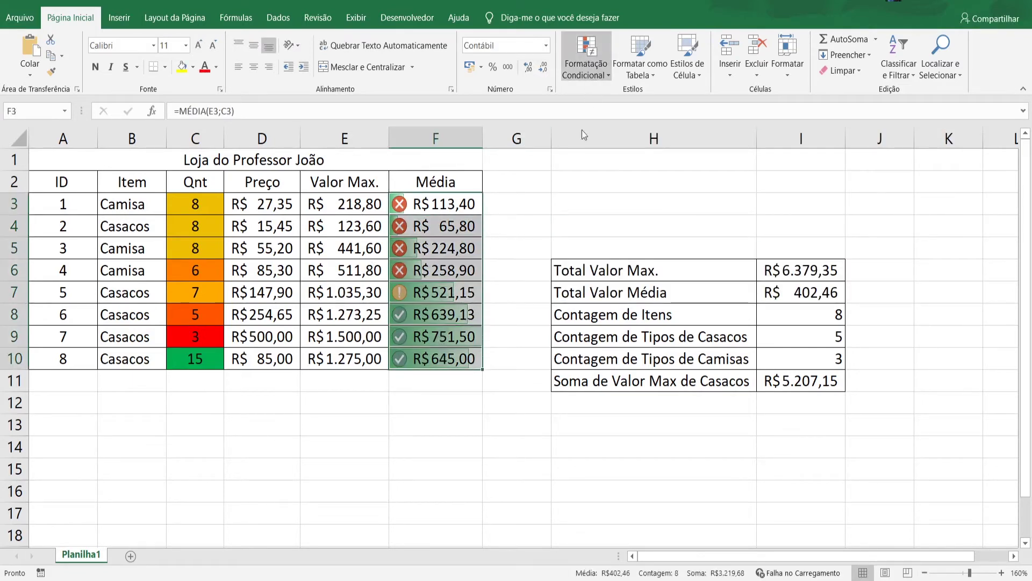
pyautogui.click(583, 275)
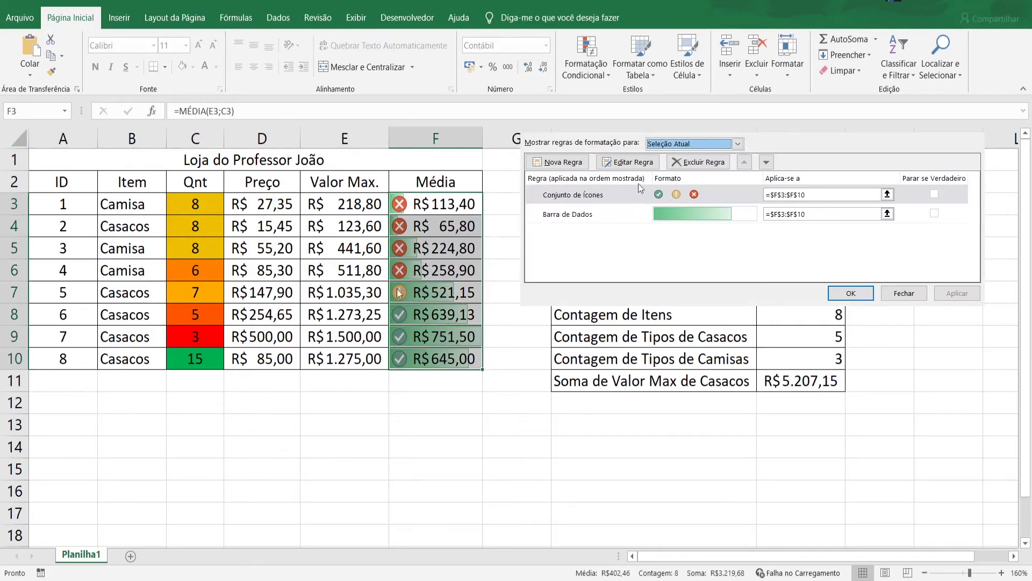
pyautogui.click(583, 215)
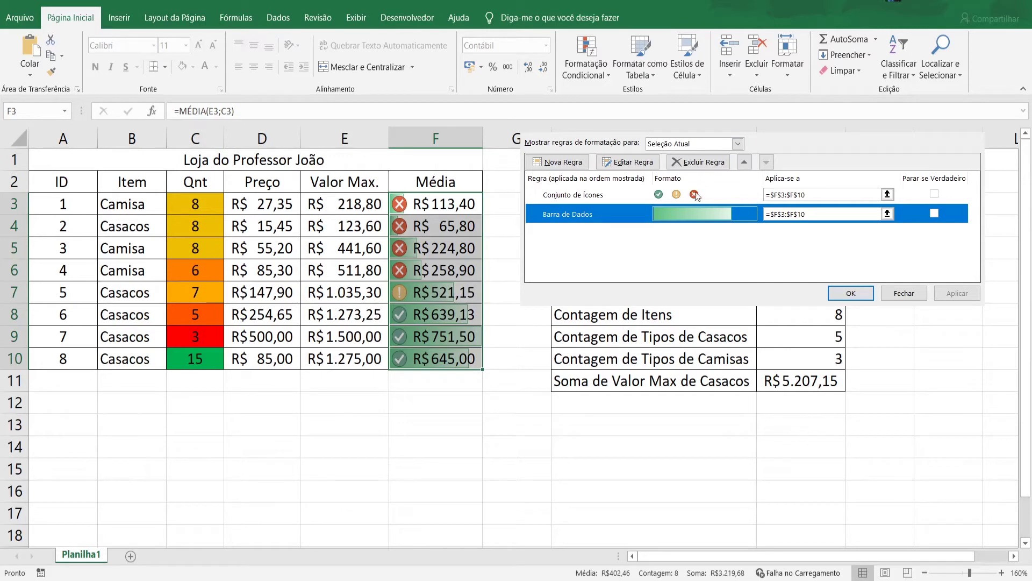
pyautogui.click(561, 196)
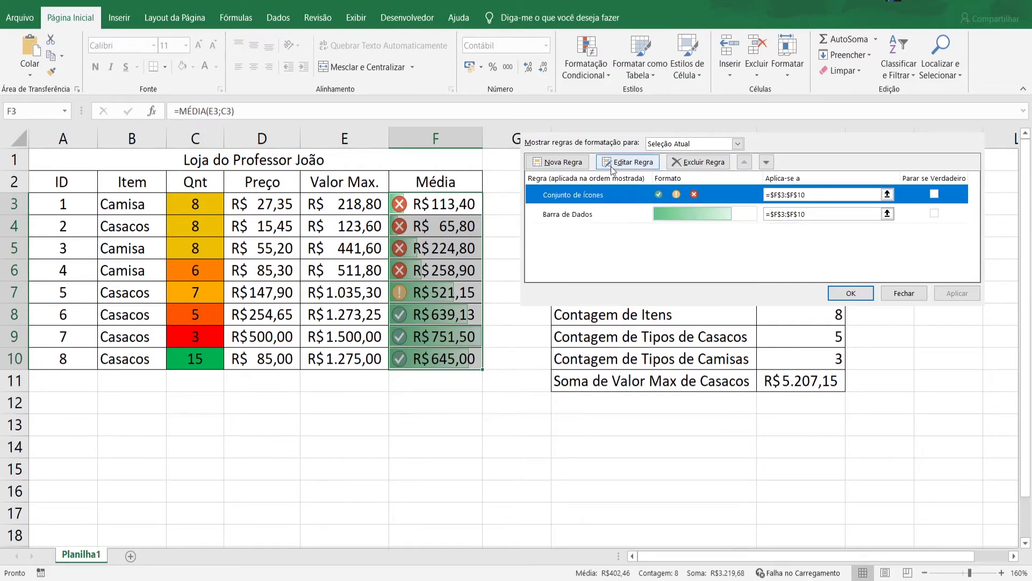
pyautogui.click(630, 164)
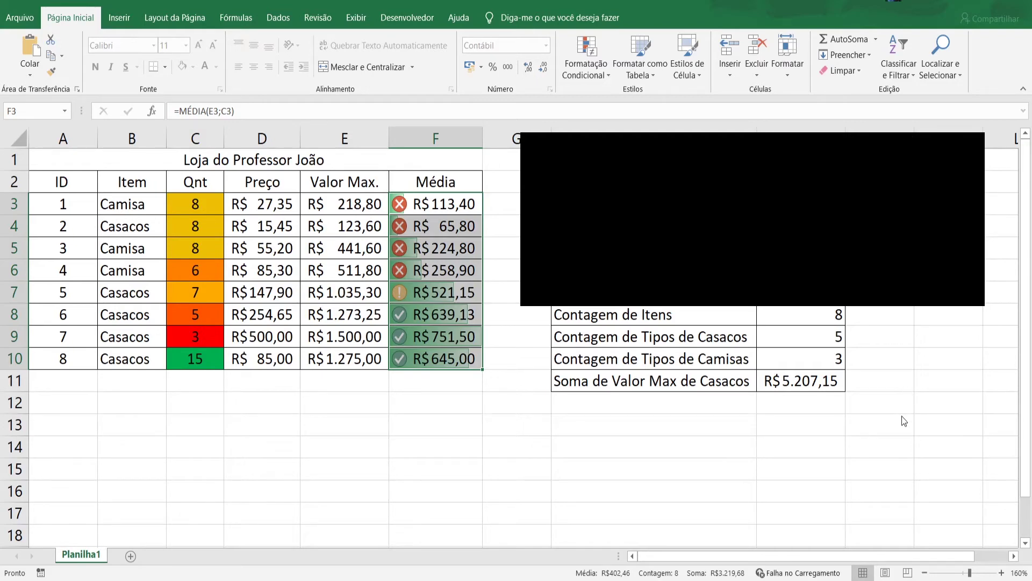
pyautogui.click(874, 296)
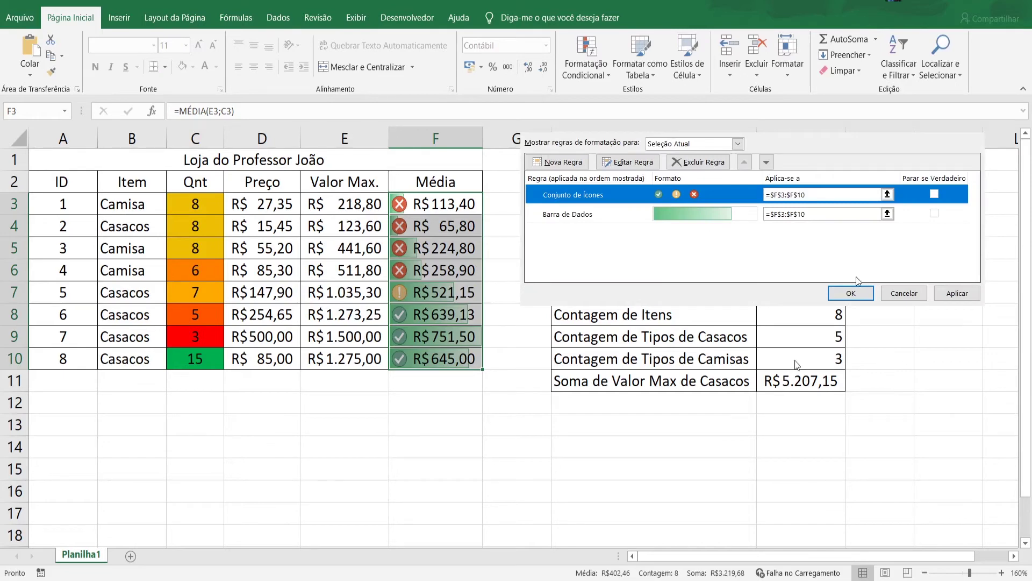
pyautogui.click(957, 293)
pyautogui.click(851, 293)
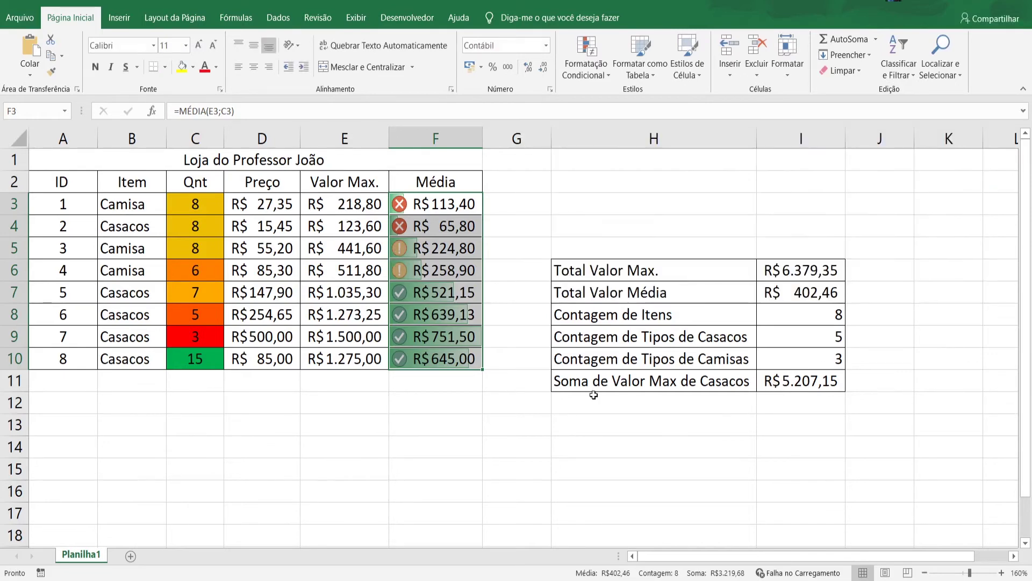
pyautogui.click(436, 353)
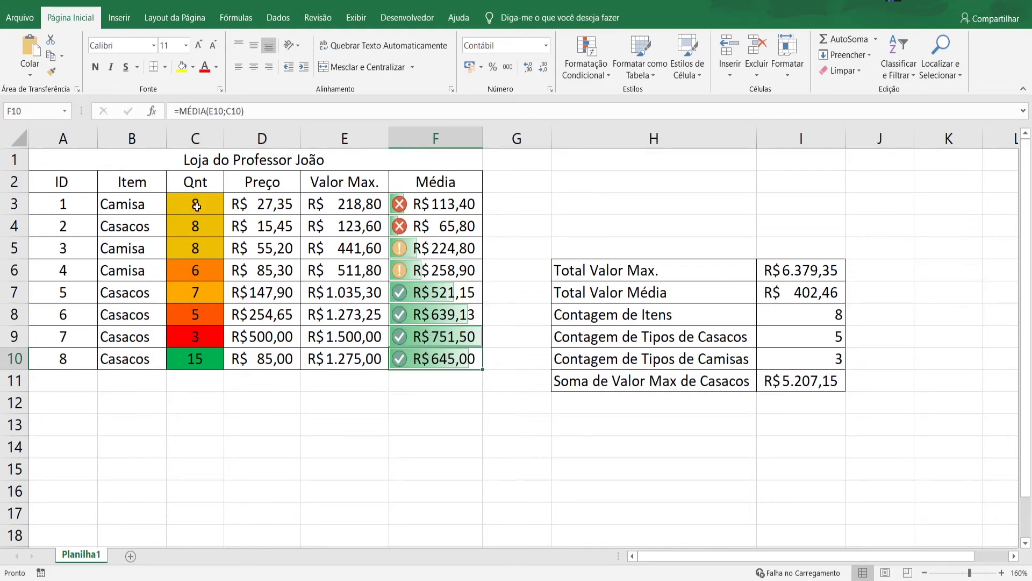
# - Review the graduated colour scale rules on the Qnt values in C3:C10, including the three-colour rule's settings
pyautogui.moveTo(194, 211); pyautogui.dragTo(187, 366)
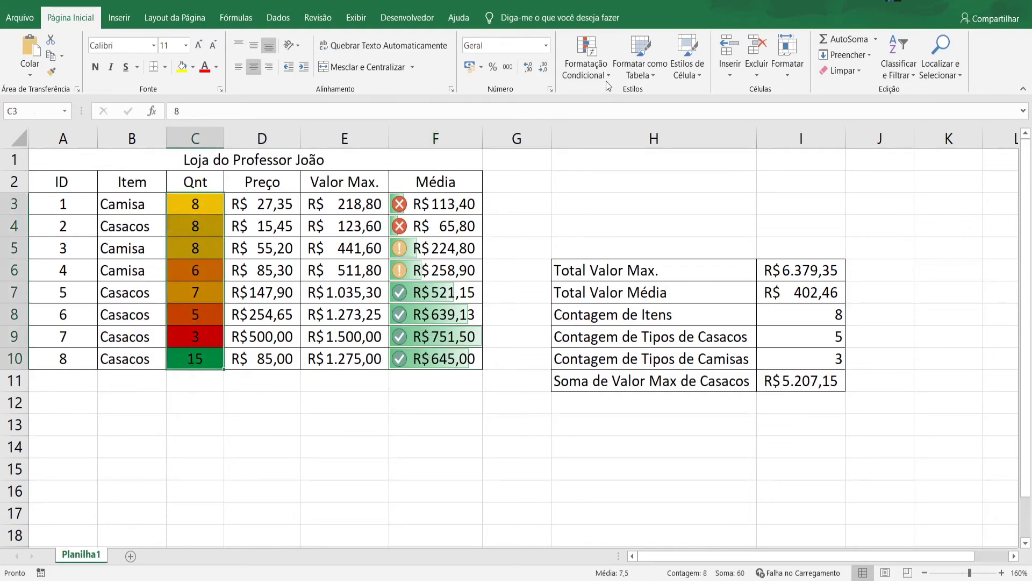
pyautogui.click(614, 289)
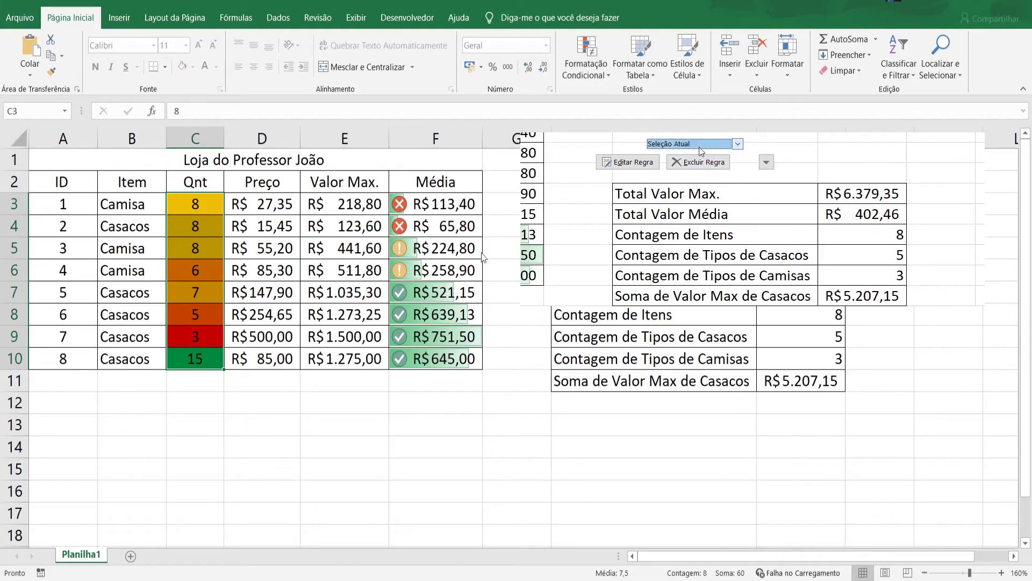
pyautogui.click(972, 124)
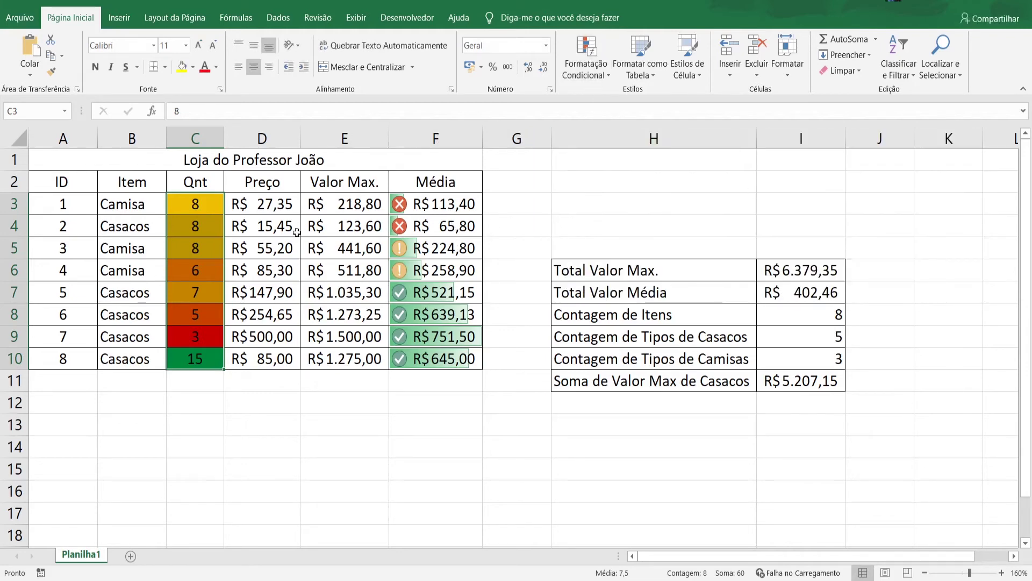
pyautogui.click(575, 71)
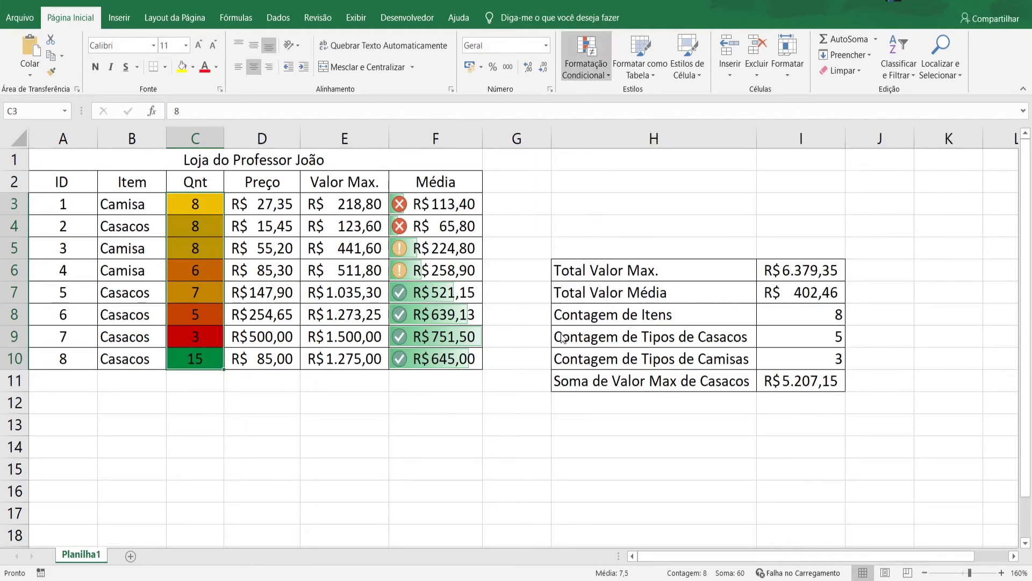
pyautogui.click(597, 287)
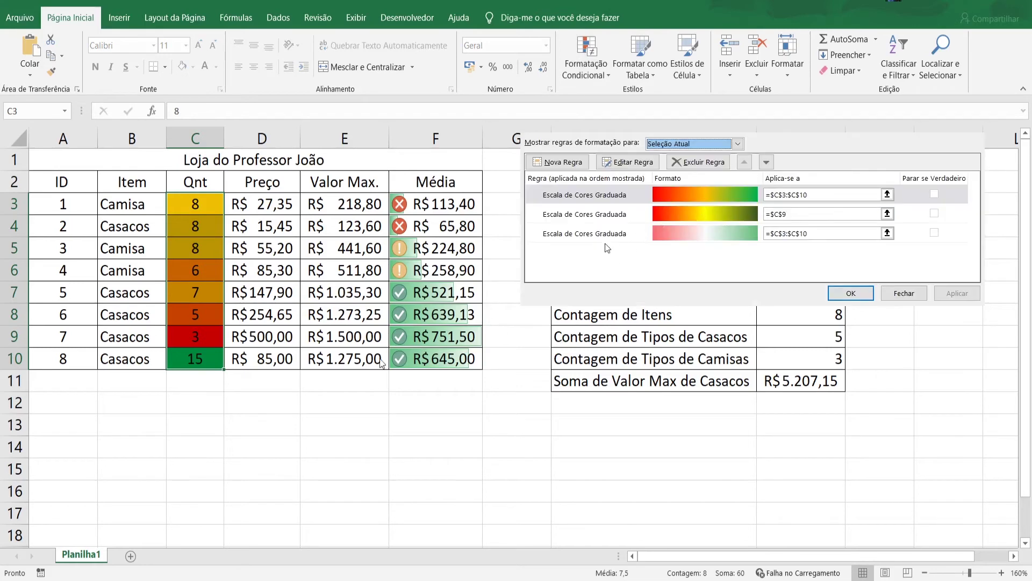
pyautogui.click(620, 230)
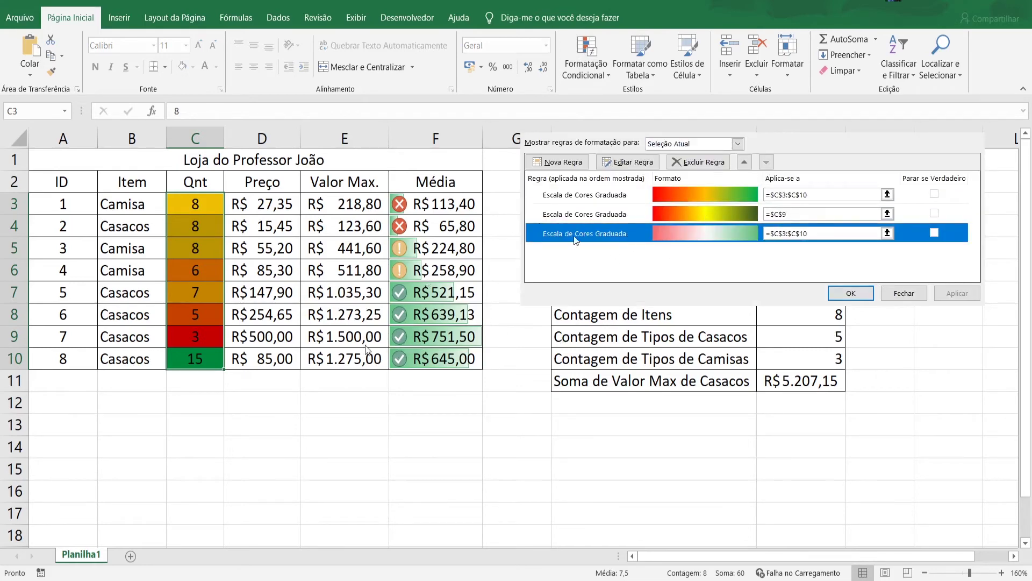
pyautogui.click(661, 192)
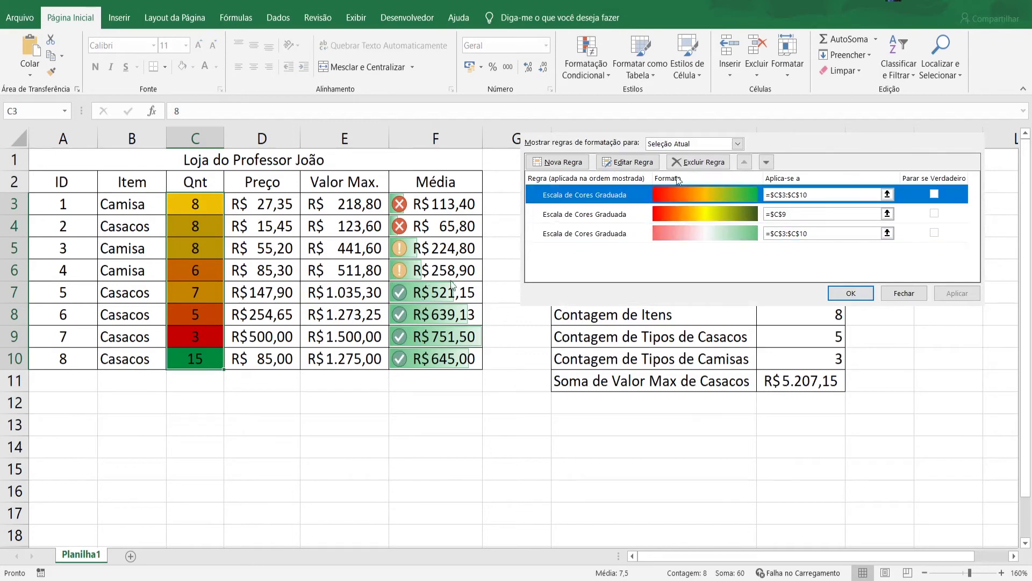
pyautogui.click(638, 163)
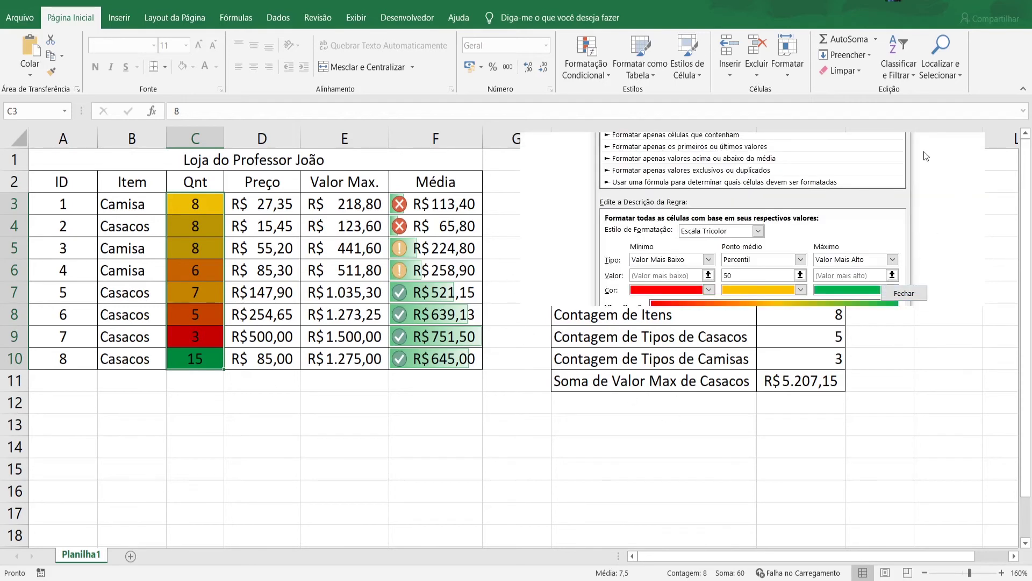
pyautogui.click(844, 294)
pyautogui.click(264, 429)
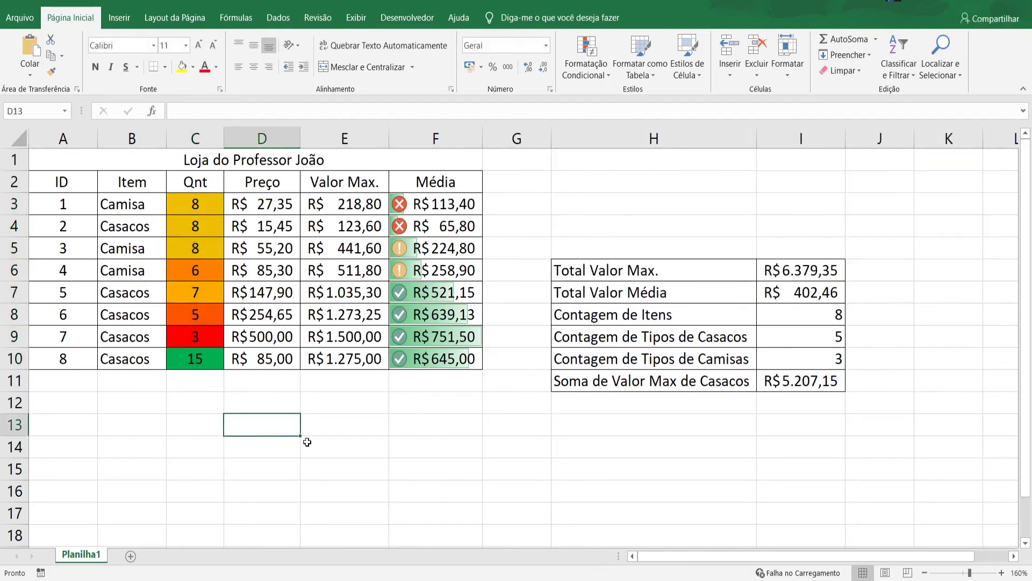
# - Change the ID in A5 to 2 to create a duplicate ID
pyautogui.click(67, 243)
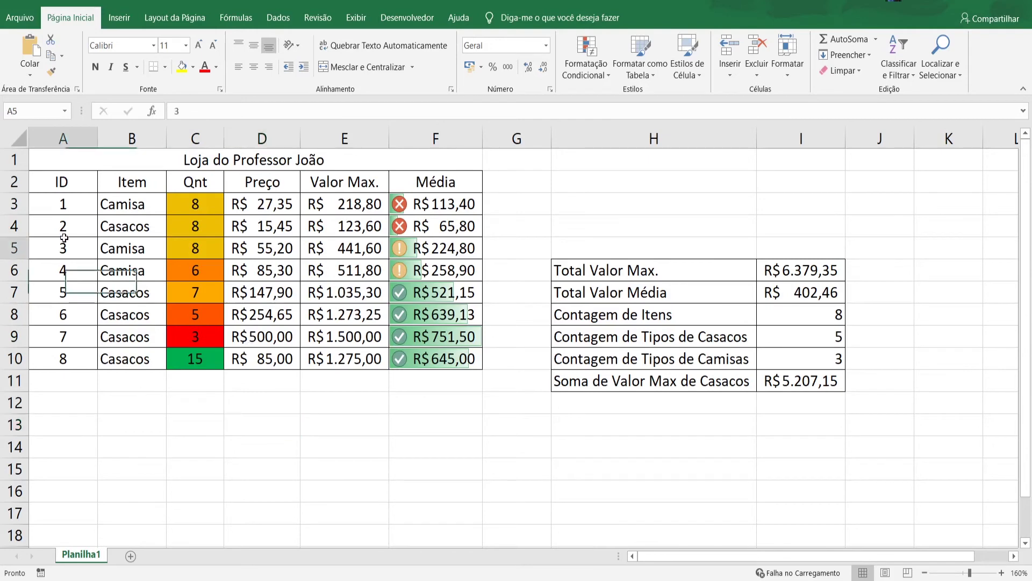
pyautogui.write('2')
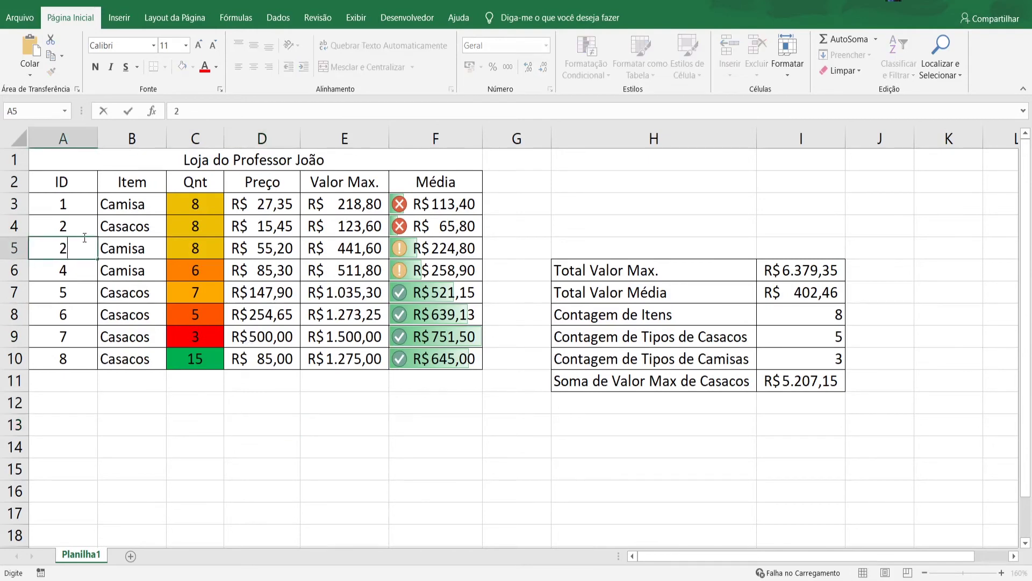
pyautogui.press('Return')
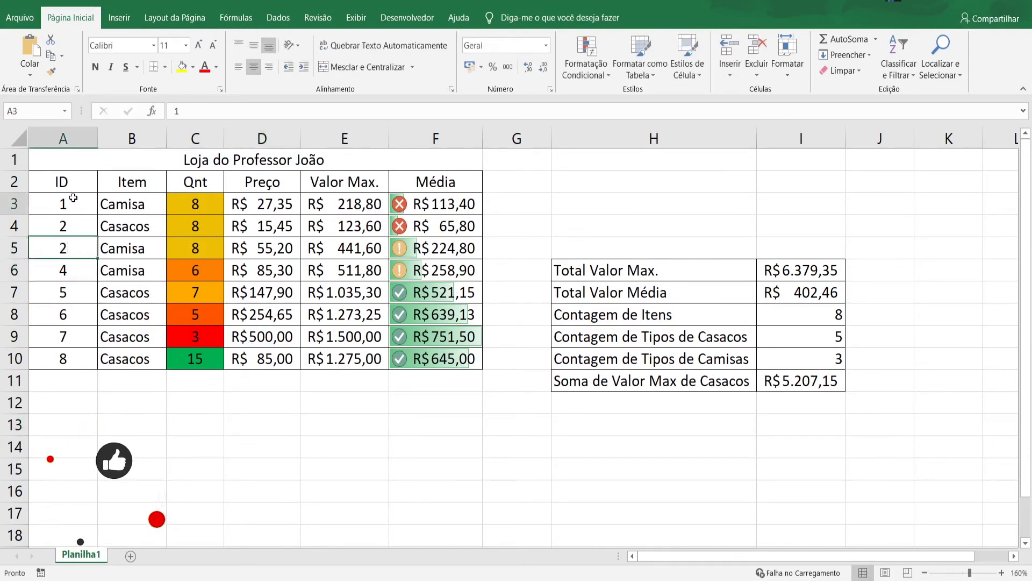
# - Create a conditional formatting rule on the IDs in A3:A10 that gives duplicate values a red fill and bold text
pyautogui.moveTo(72, 198); pyautogui.dragTo(76, 356)
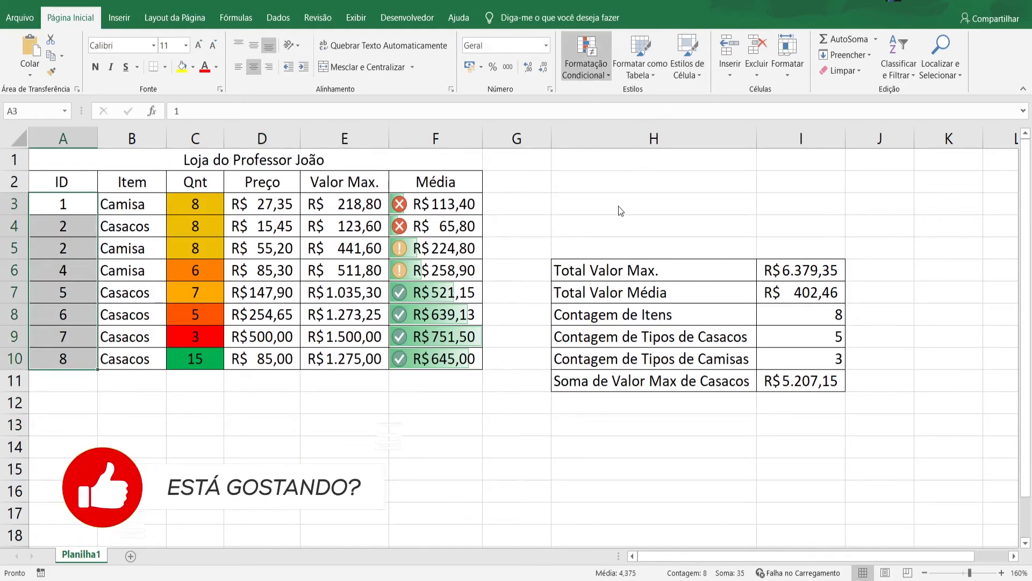
pyautogui.click(621, 256)
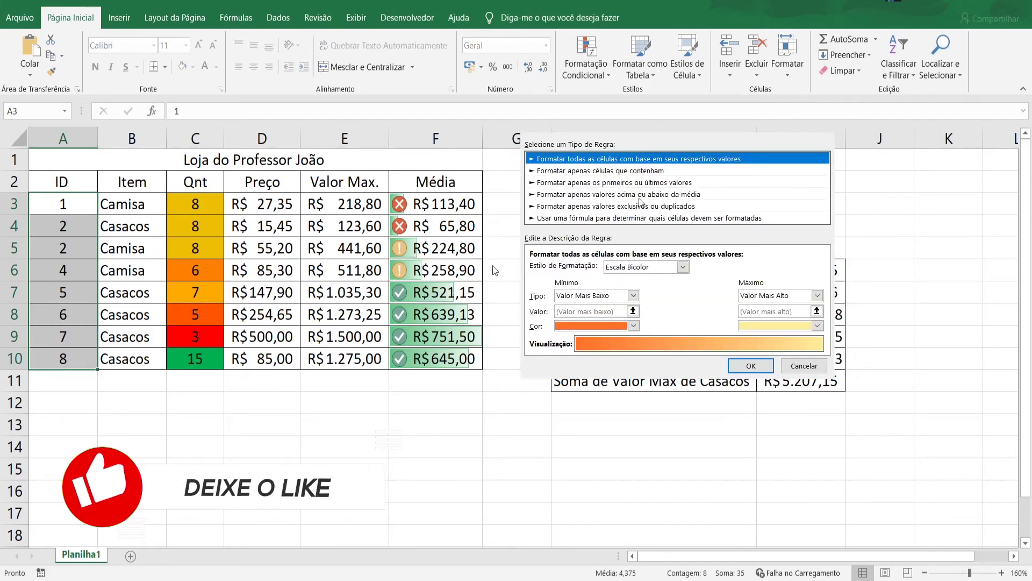
pyautogui.click(616, 206)
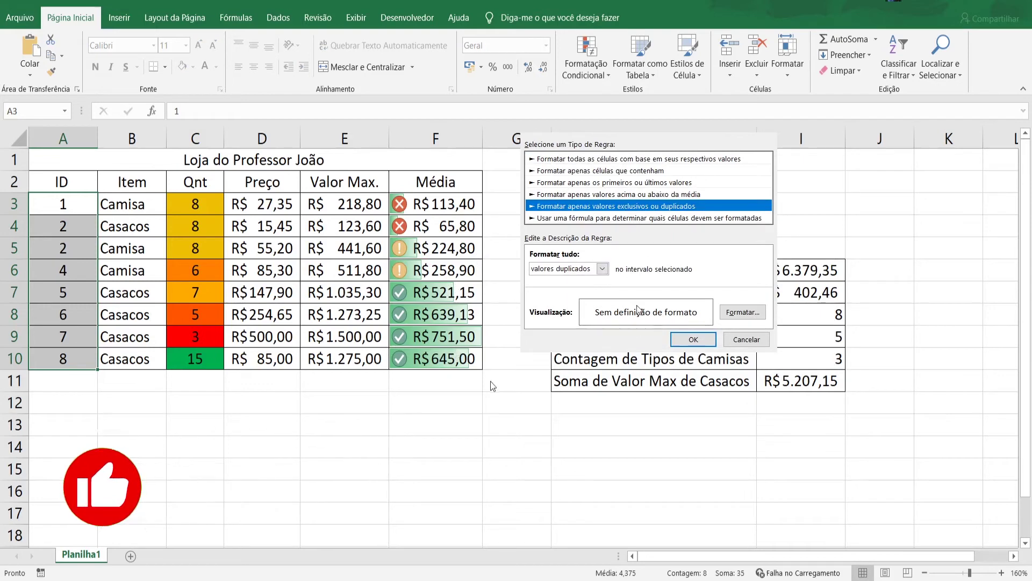
pyautogui.click(752, 319)
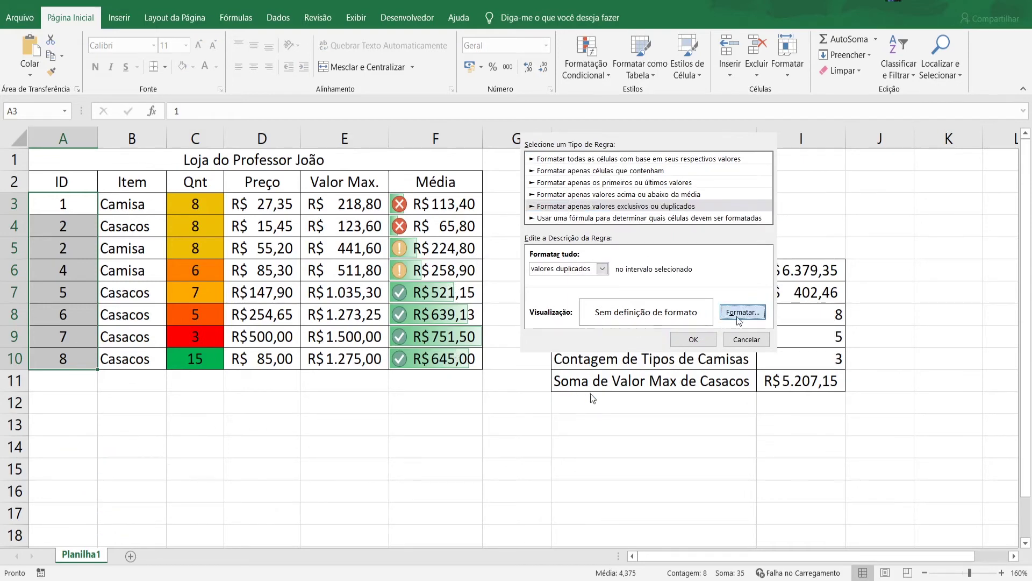
pyautogui.click(742, 315)
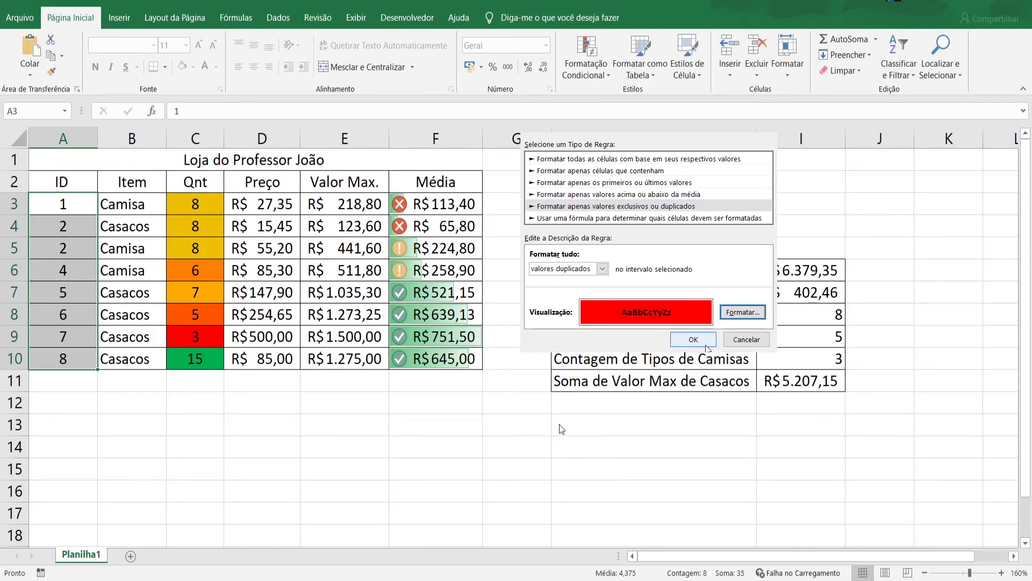
pyautogui.click(693, 340)
pyautogui.click(264, 412)
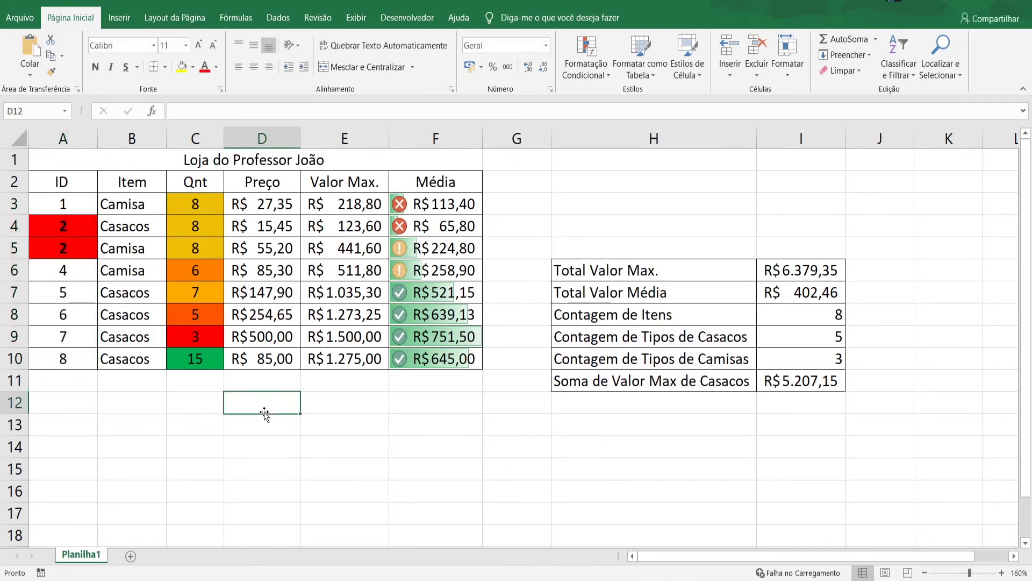
# - Set the ID in A5 to 3
pyautogui.click(75, 244)
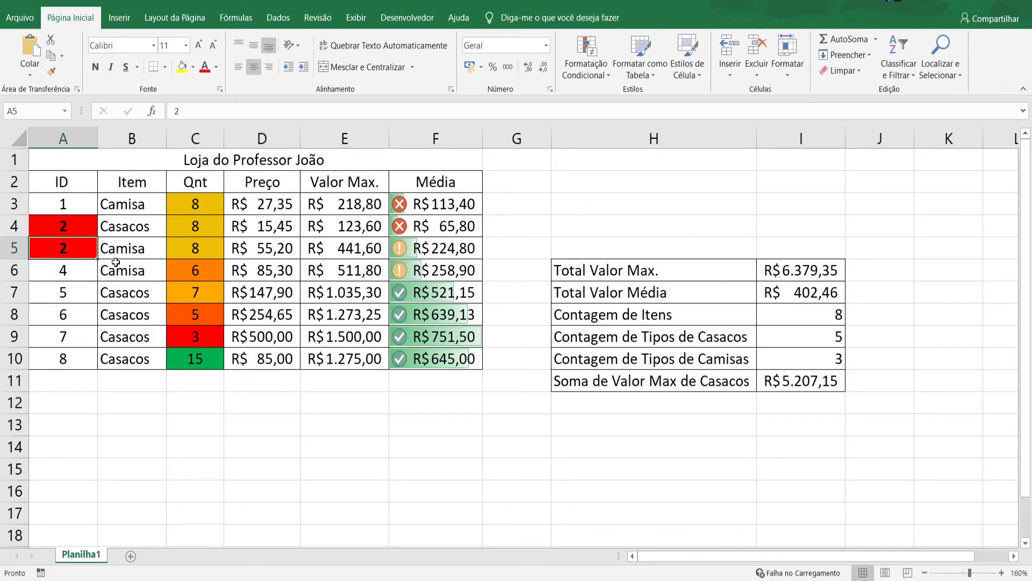
pyautogui.write('3')
pyautogui.press('Return')
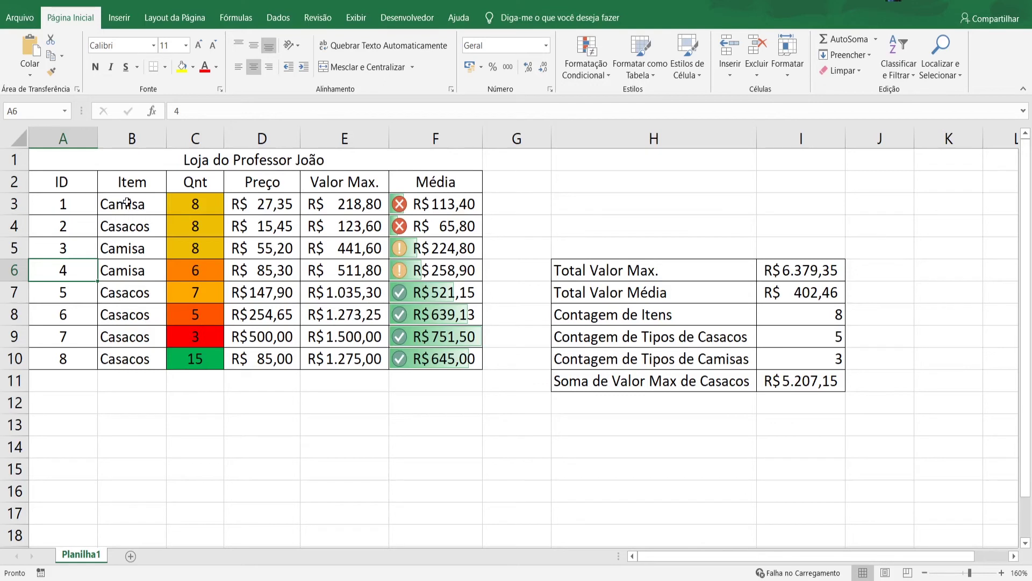
# - Replace the item name in B7 with Meia
pyautogui.moveTo(126, 202); pyautogui.dragTo(132, 336)
pyautogui.doubleClick(158, 291)
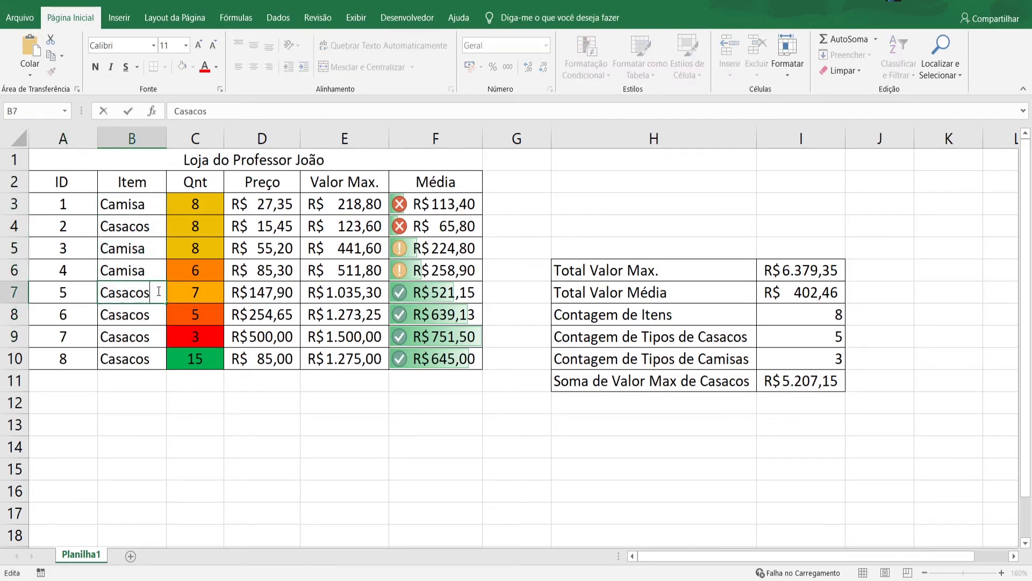
pyautogui.press('BackSpace')
pyautogui.press('BackSpace')
pyautogui.press('BackSpace')
pyautogui.press('BackSpace')
pyautogui.press('BackSpace')
pyautogui.press('BackSpace')
pyautogui.press('BackSpace')
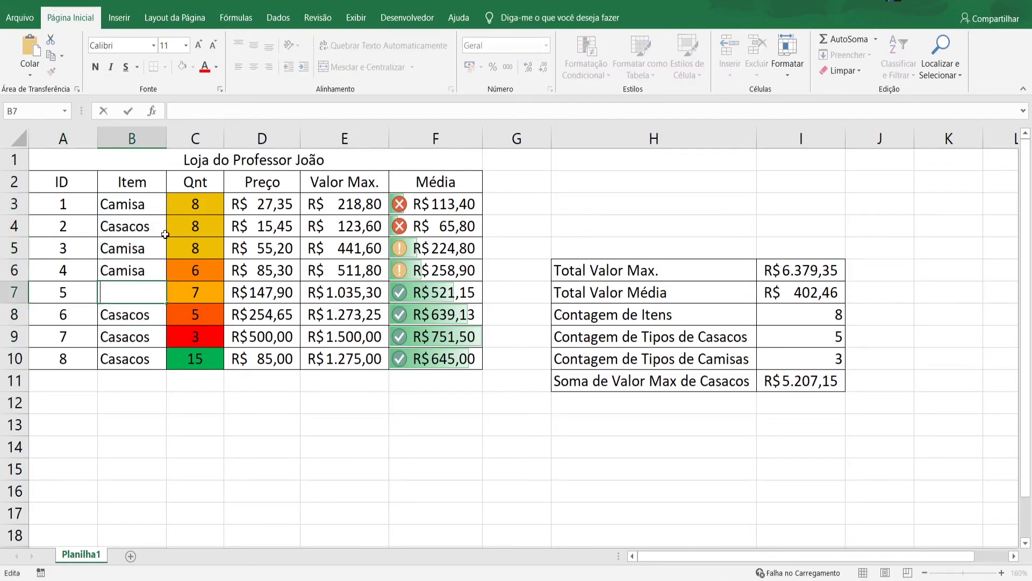
pyautogui.write('Meia')
pyautogui.click(203, 402)
# - Start a new formatting rule on the items in B3:B10, review the rule types, and choose to format only unique values (valores exclusivos)
pyautogui.moveTo(140, 203); pyautogui.dragTo(137, 358)
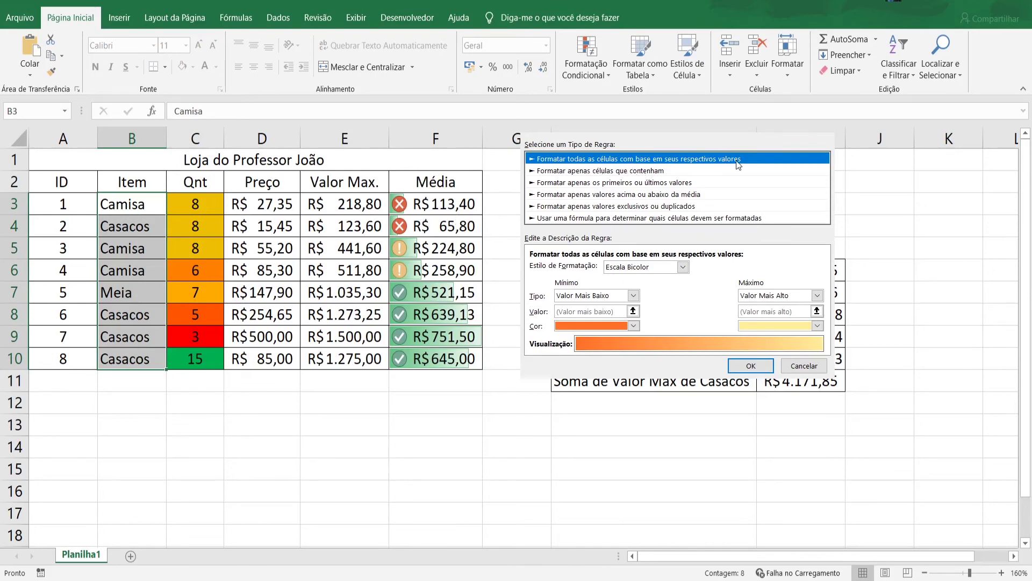
pyautogui.click(693, 171)
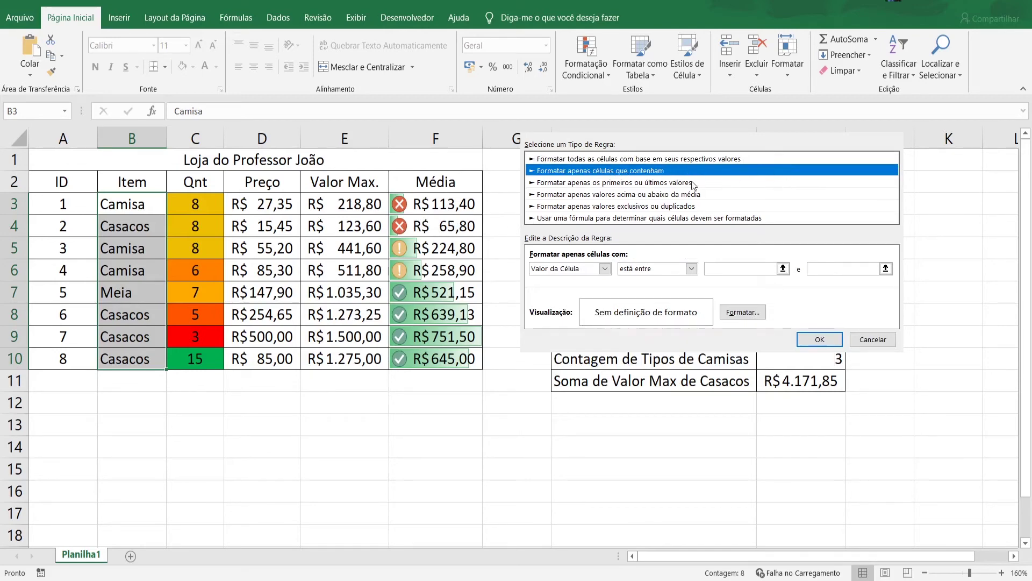
pyautogui.click(661, 183)
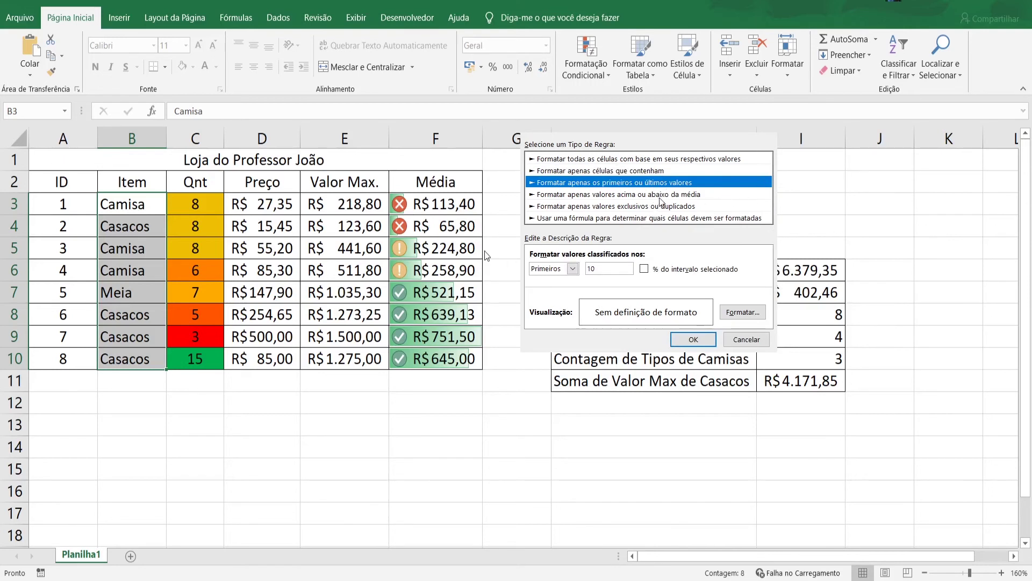
pyautogui.click(731, 195)
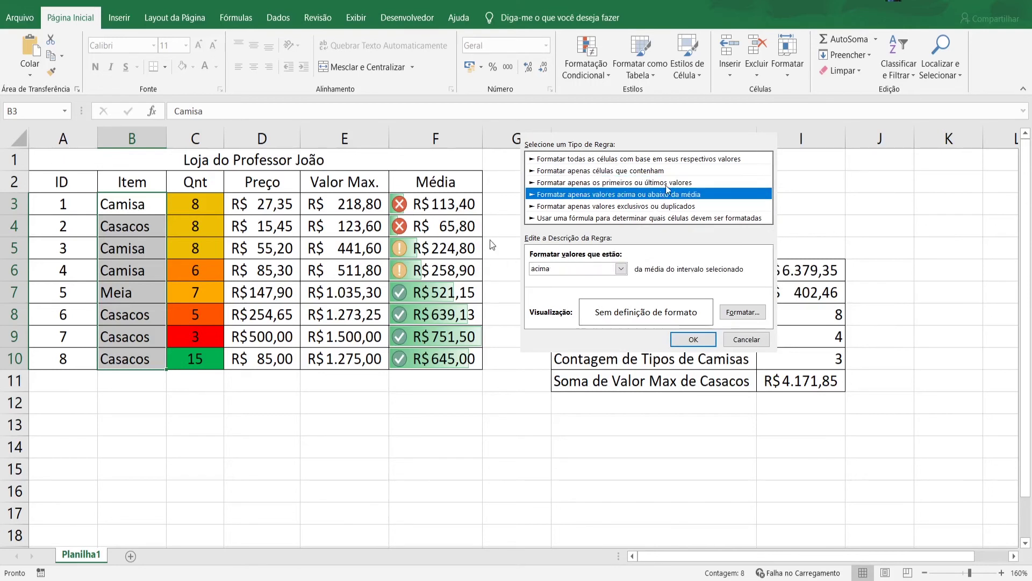
pyautogui.click(634, 207)
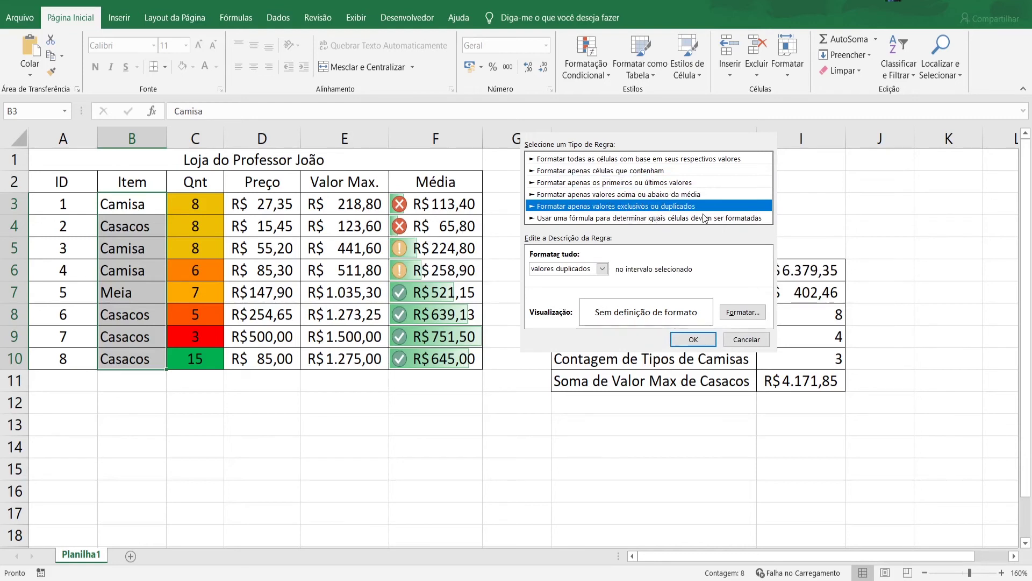
pyautogui.click(687, 219)
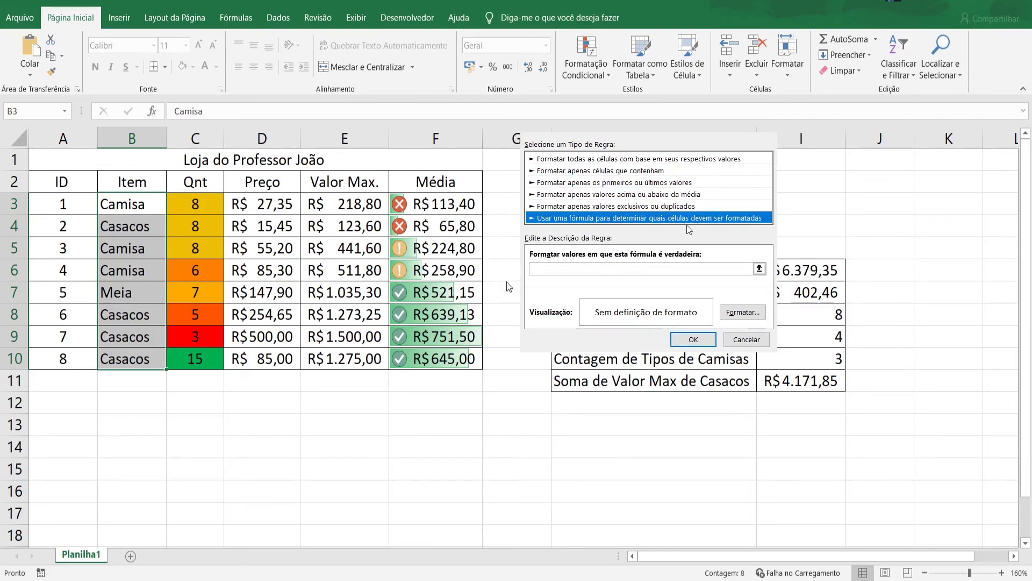
pyautogui.click(691, 208)
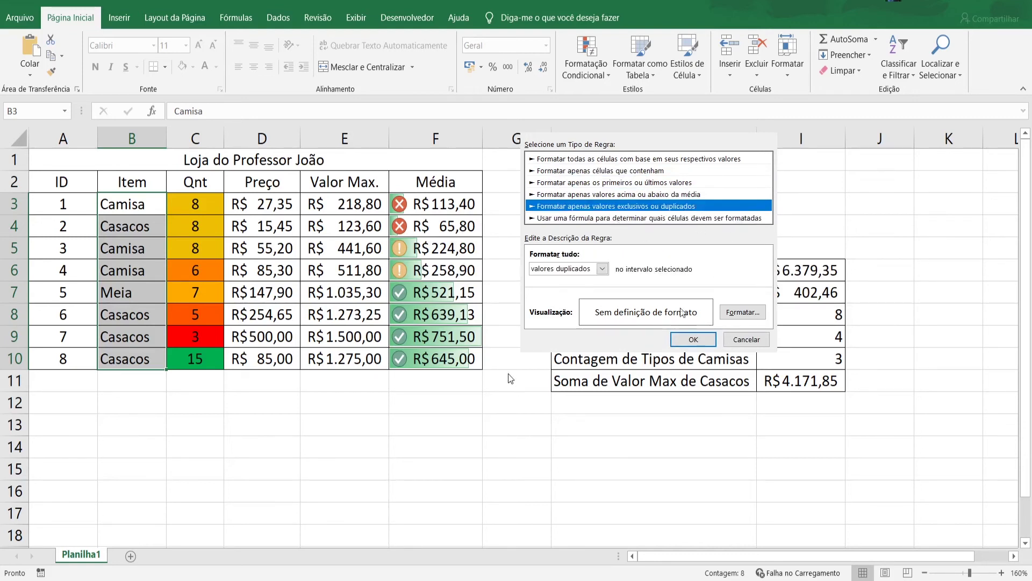
pyautogui.click(602, 268)
pyautogui.click(601, 291)
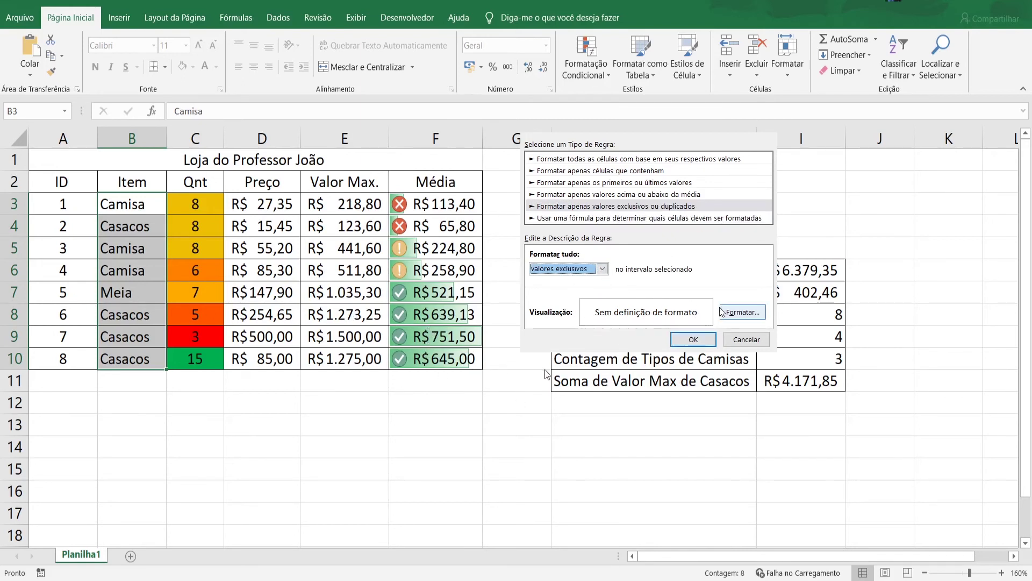
# - Give the unique-values rule a green fill with bold text and apply it to the items
pyautogui.click(742, 312)
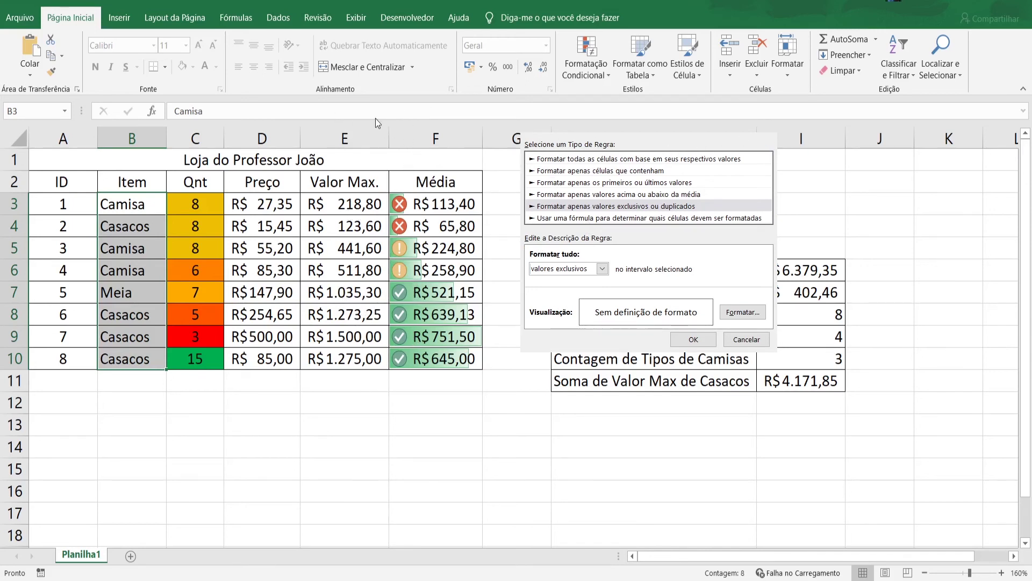
pyautogui.click(591, 463)
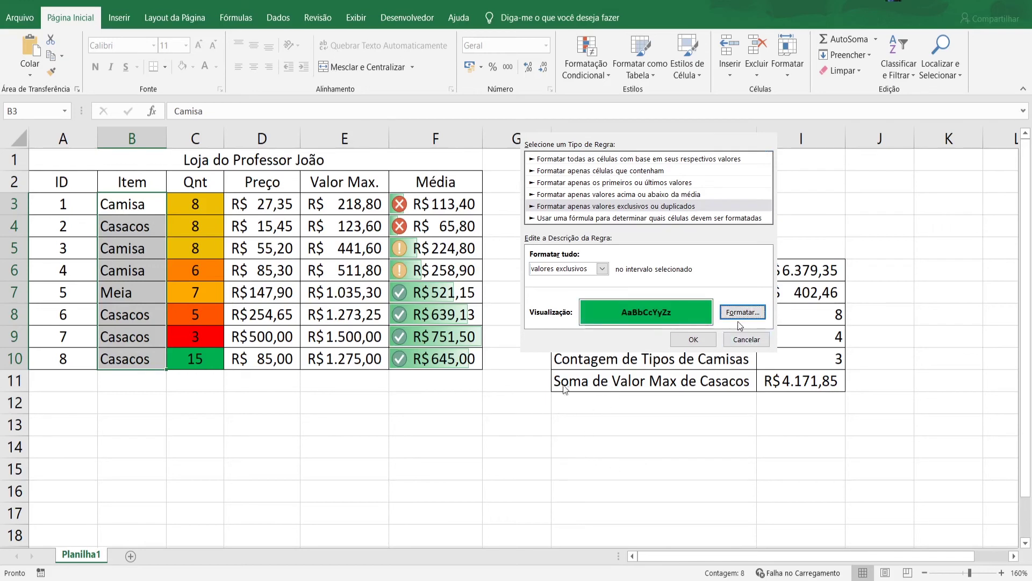
pyautogui.click(693, 339)
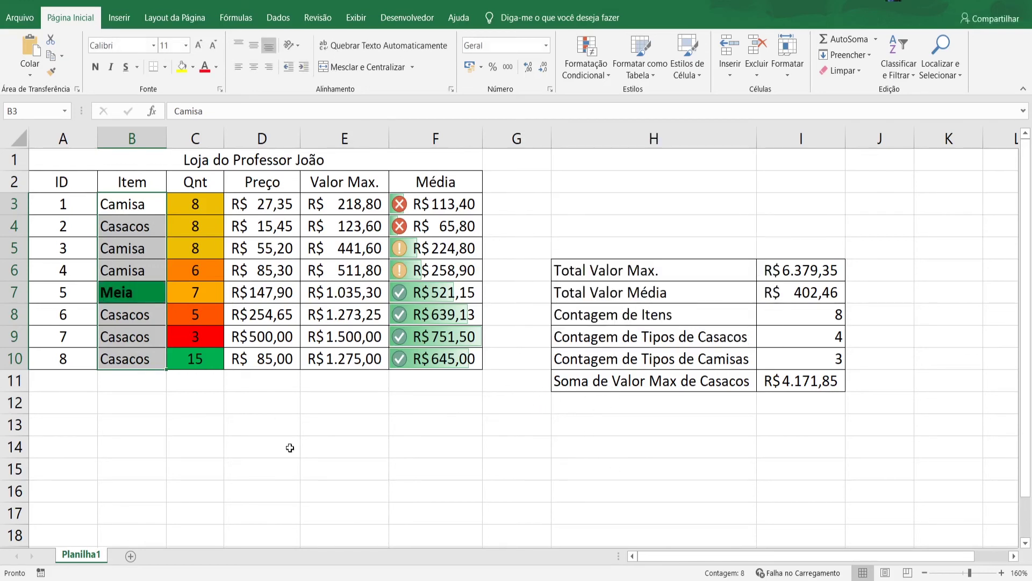
pyautogui.click(311, 467)
# - Replace the item name in B3 with Janela to test the unique-values rule
pyautogui.click(139, 294)
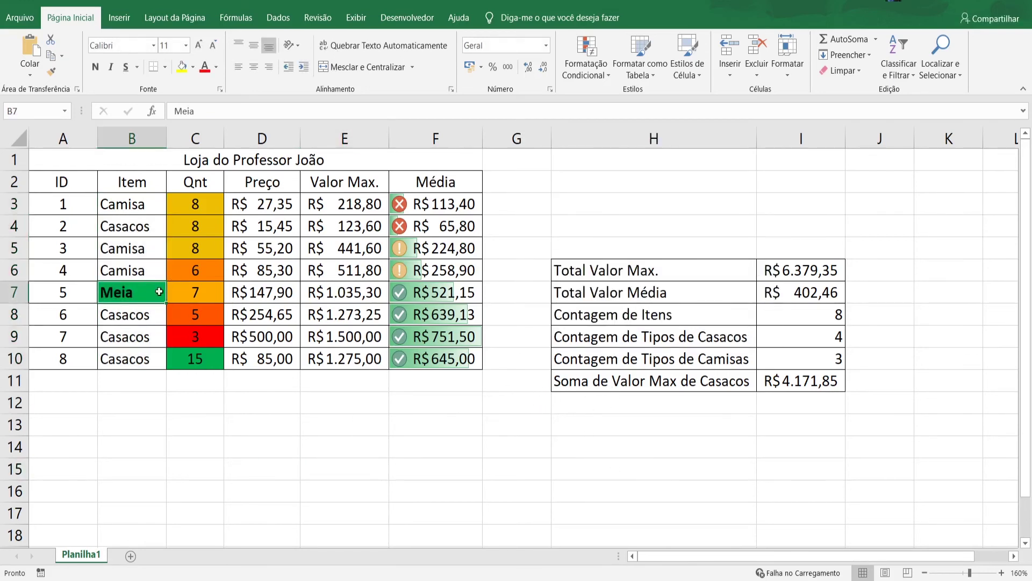
pyautogui.click(120, 352)
pyautogui.click(135, 251)
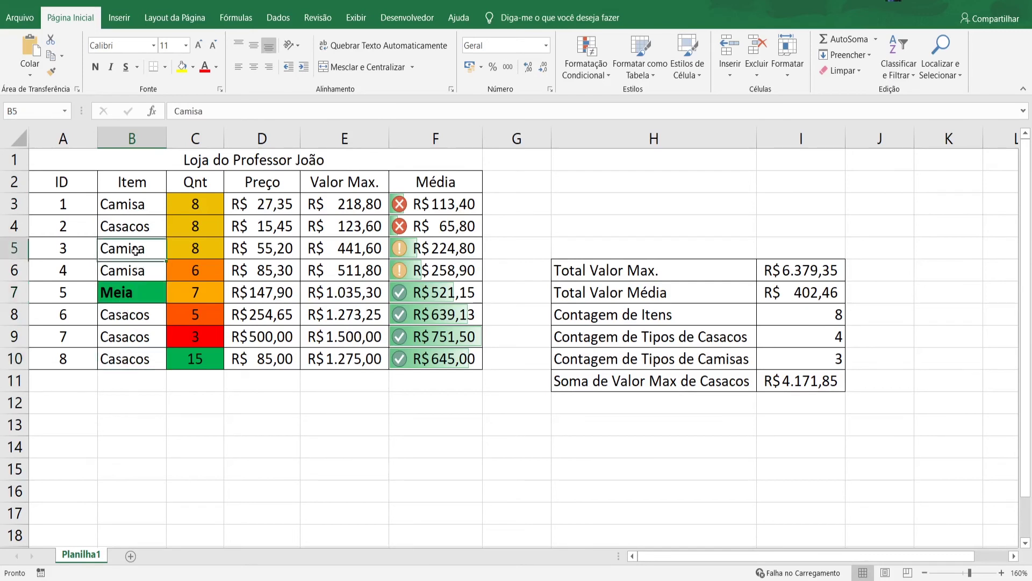
pyautogui.doubleClick(152, 205)
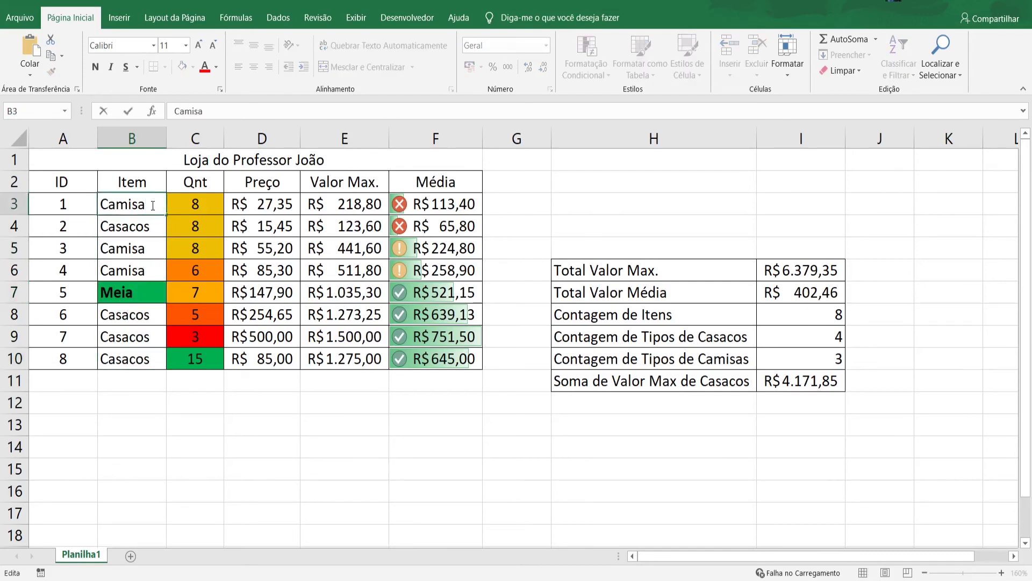
pyautogui.press('BackSpace')
pyautogui.press('BackSpace')
pyautogui.press('BackSpace')
pyautogui.press('BackSpace')
pyautogui.press('BackSpace')
pyautogui.press('BackSpace')
pyautogui.write('Janela')
pyautogui.press('Return')
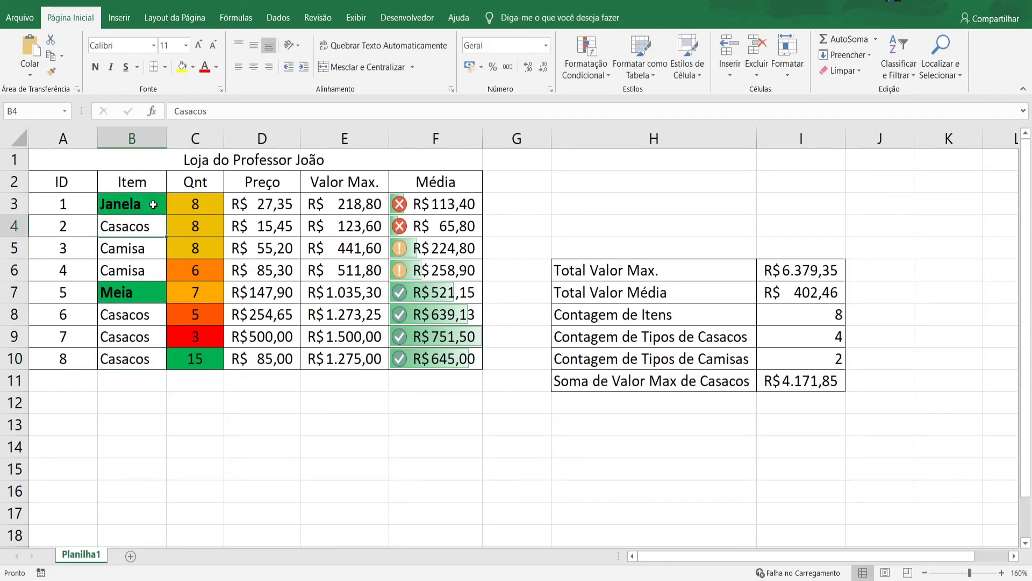
# - Undo the item name change in B3 and the unique-values rule on B3:B10
pyautogui.hotkey('ctrl', 'z')
pyautogui.hotkey('ctrl', 'z')
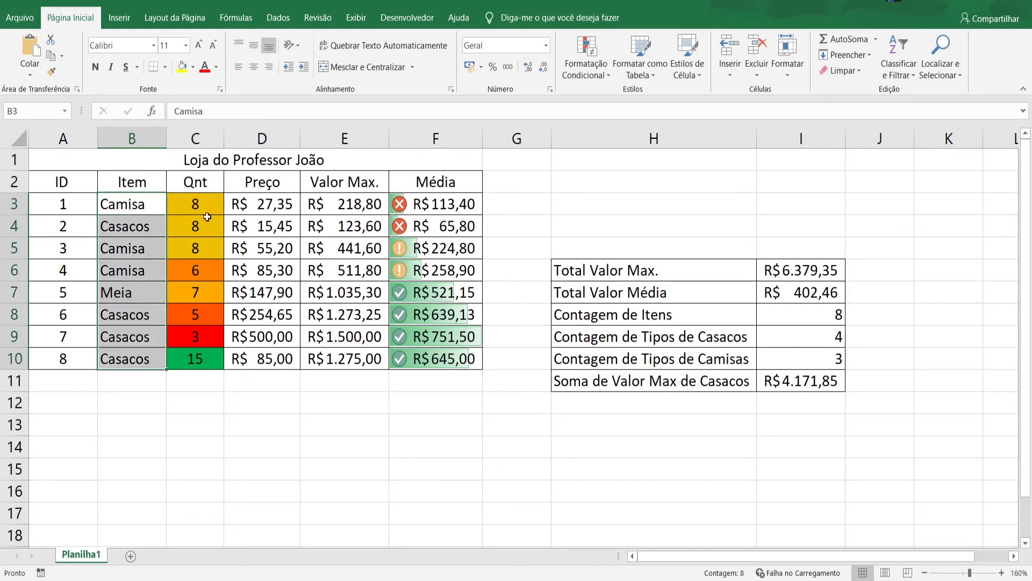
pyautogui.click(388, 500)
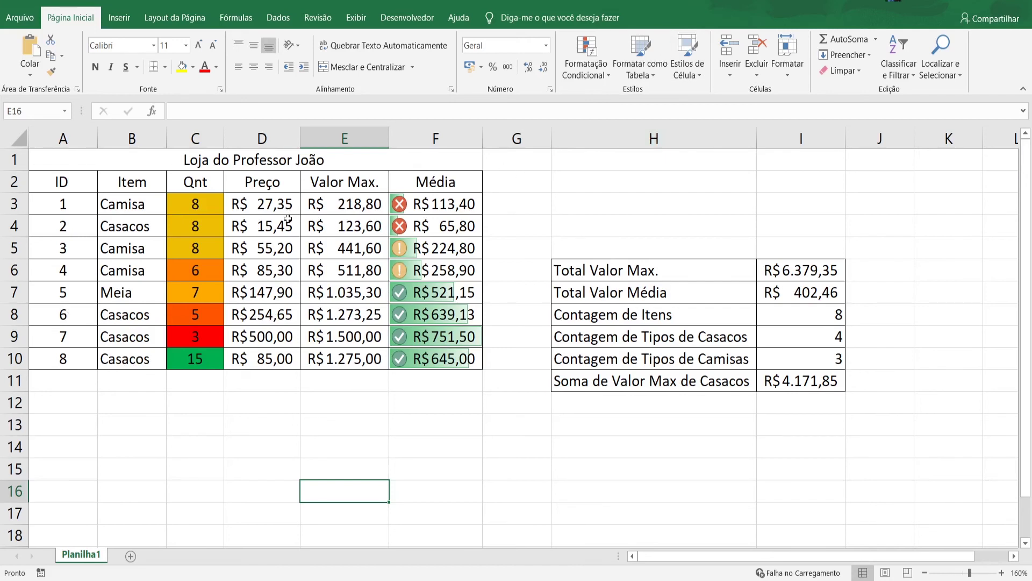
# - Start a top-items formatting rule on the IDs in A3:A10 and set its number of items to 4
pyautogui.moveTo(62, 205); pyautogui.dragTo(53, 357)
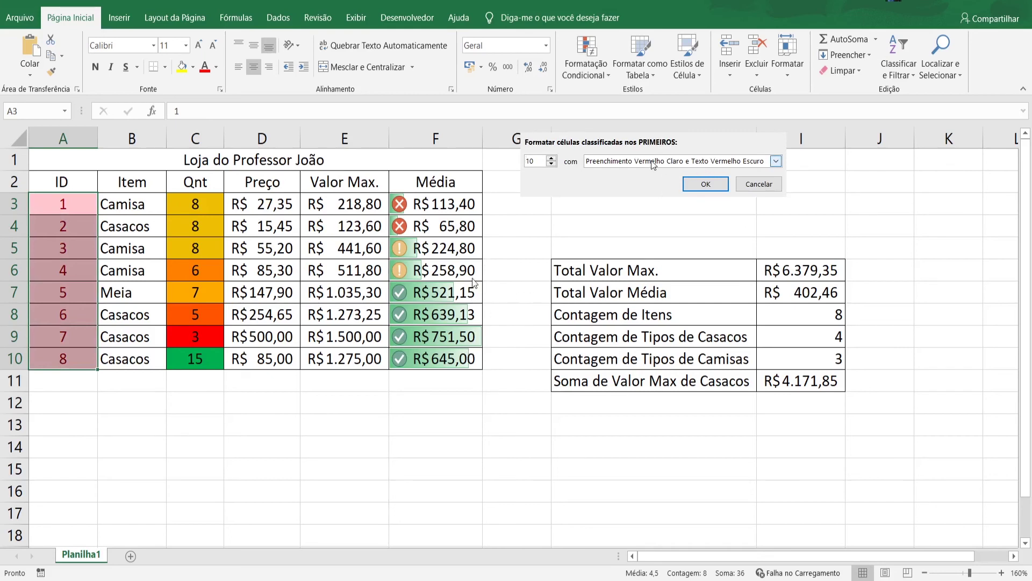
pyautogui.click(551, 158)
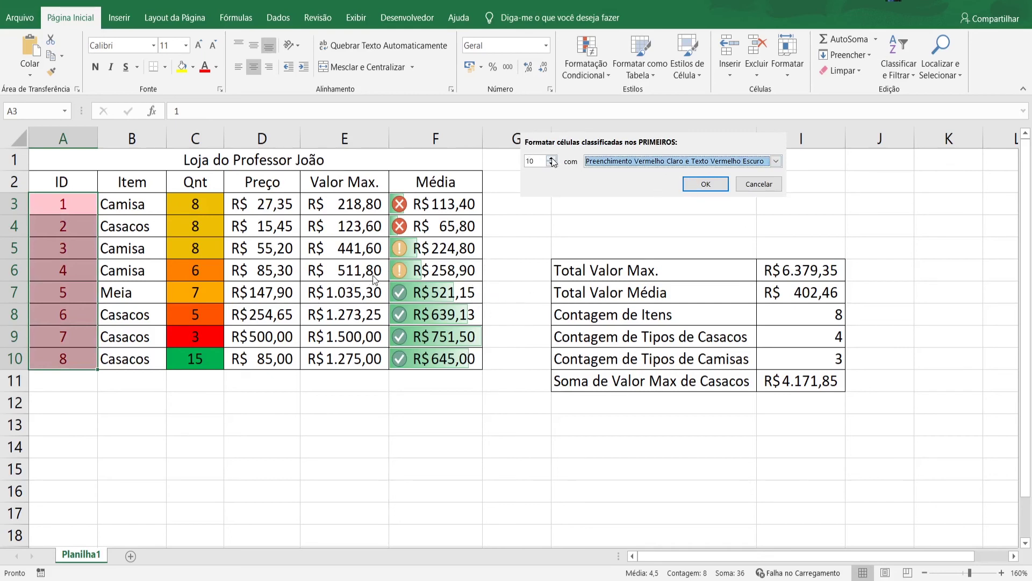
pyautogui.click(552, 164)
pyautogui.click(552, 164)
pyautogui.click(552, 164)
pyautogui.click(551, 164)
pyautogui.click(551, 164)
pyautogui.click(552, 164)
pyautogui.click(552, 164)
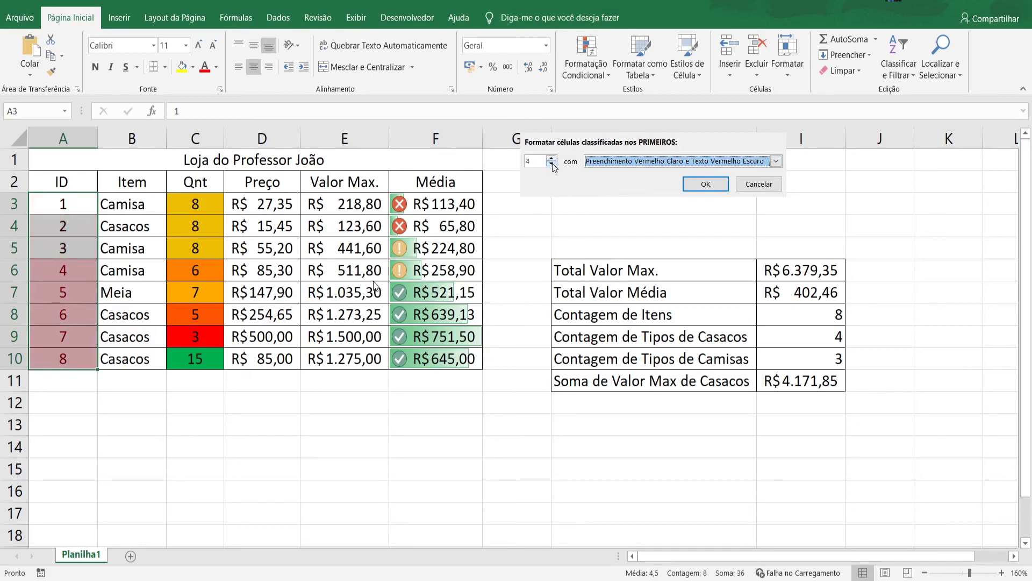
pyautogui.click(551, 164)
# - Choose Preenchimento Vermelho Claro as the format of the top-items rule and apply it
pyautogui.click(689, 164)
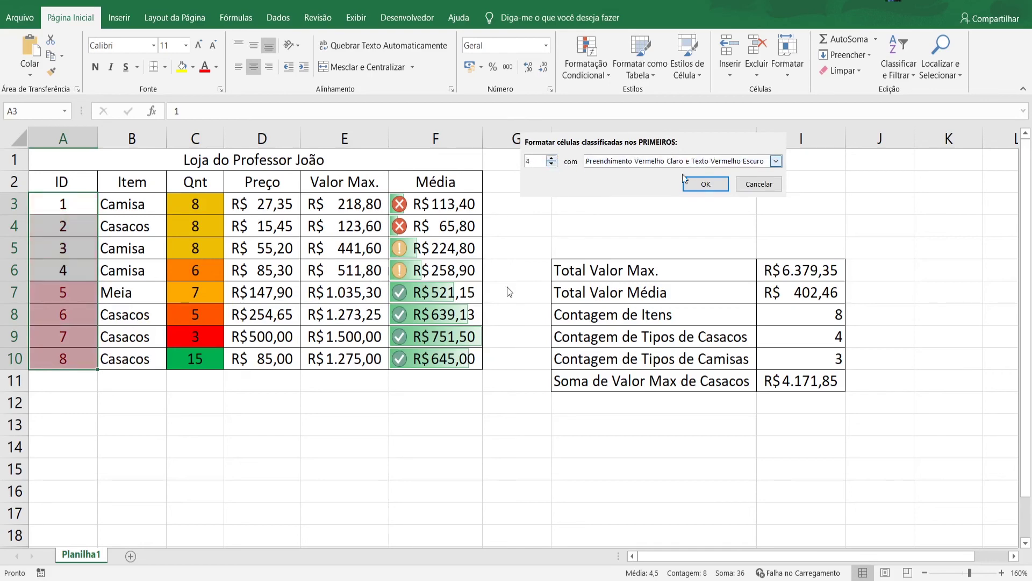
pyautogui.click(508, 324)
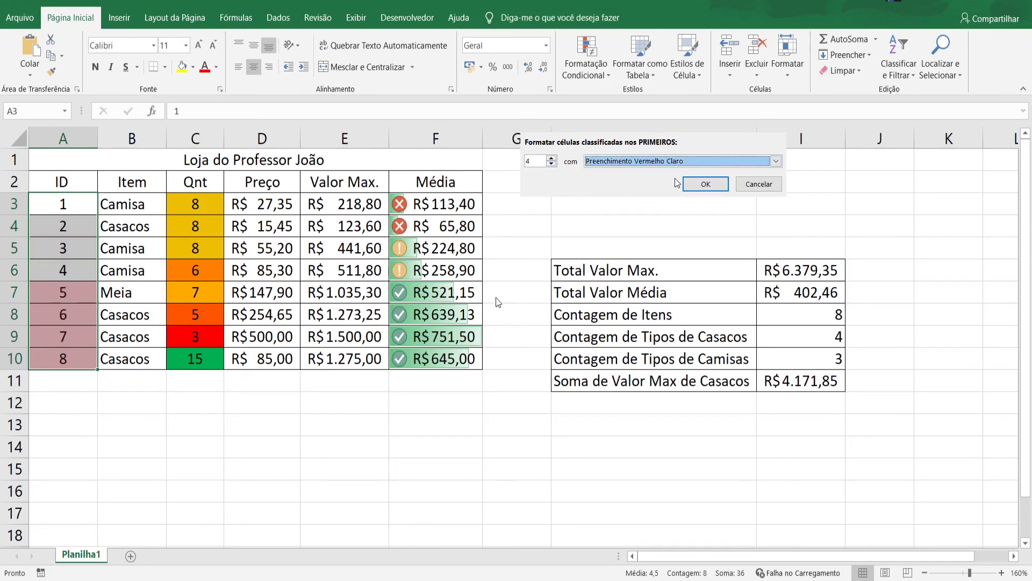
pyautogui.click(707, 185)
pyautogui.click(226, 453)
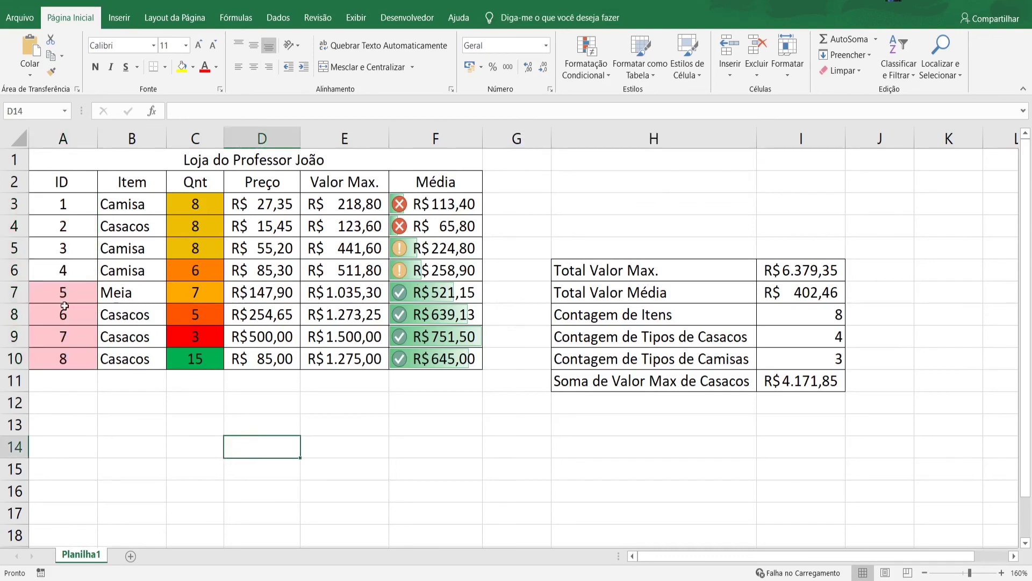
# - Apply a top-items rule for 4 items to the IDs in A3:A10, formatted with Preenchimento Amarelo e Texto Amarelo Escuro
pyautogui.moveTo(80, 206); pyautogui.dragTo(70, 358)
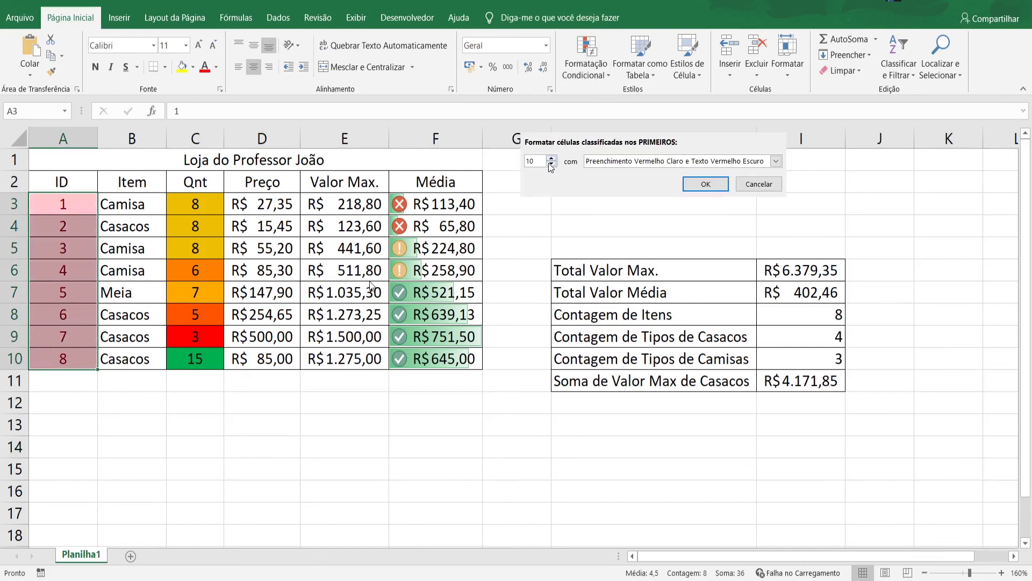
pyautogui.press('Delete')
pyautogui.press('Delete')
pyautogui.write('4')
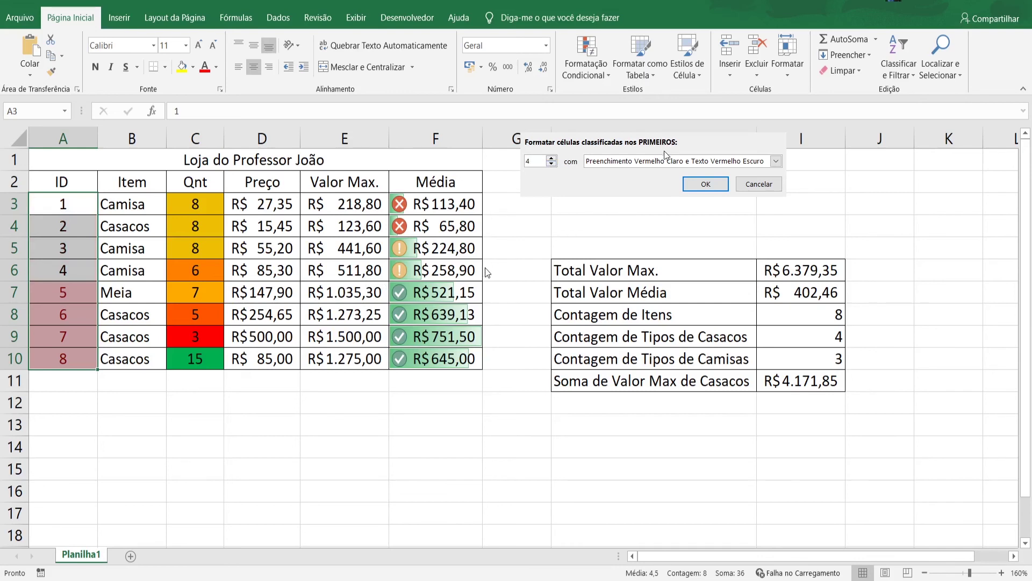
pyautogui.click(451, 323)
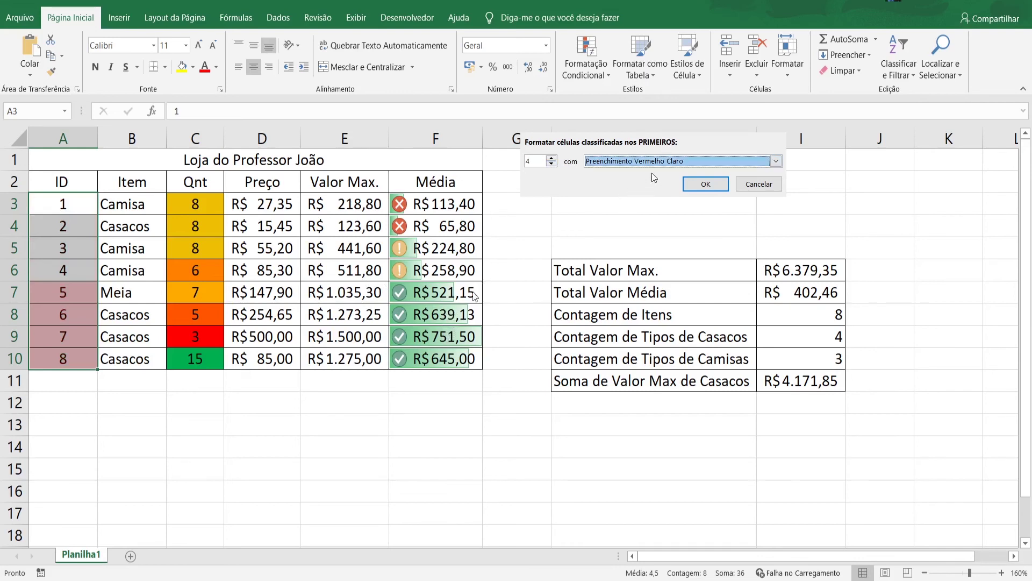
pyautogui.click(668, 163)
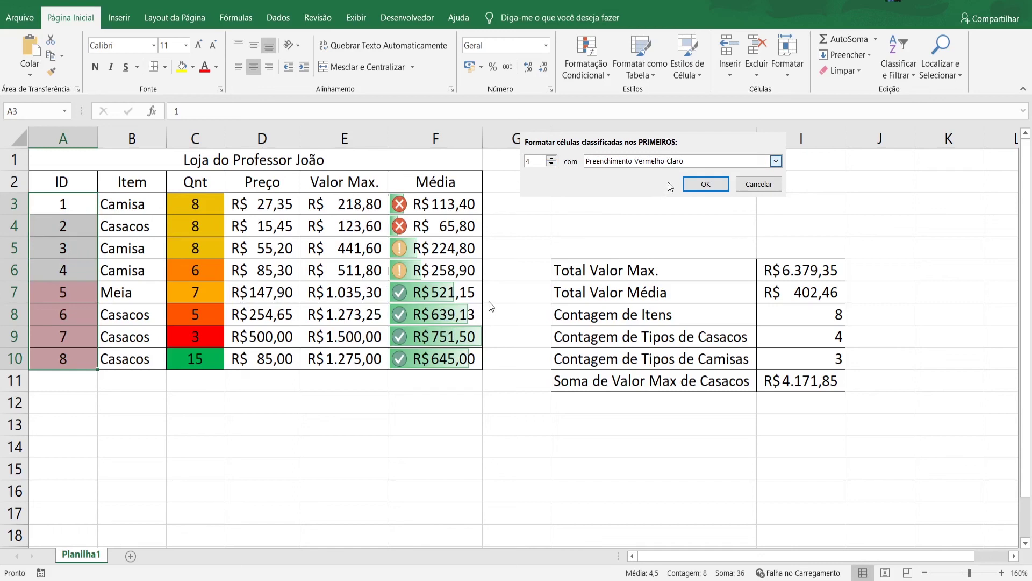
pyautogui.click(671, 186)
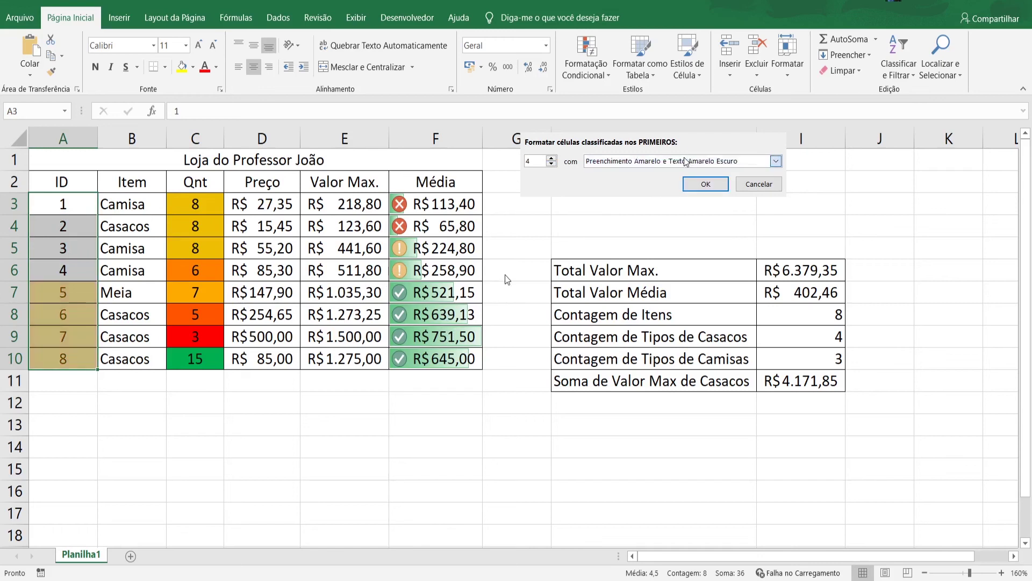
pyautogui.click(705, 184)
pyautogui.click(132, 402)
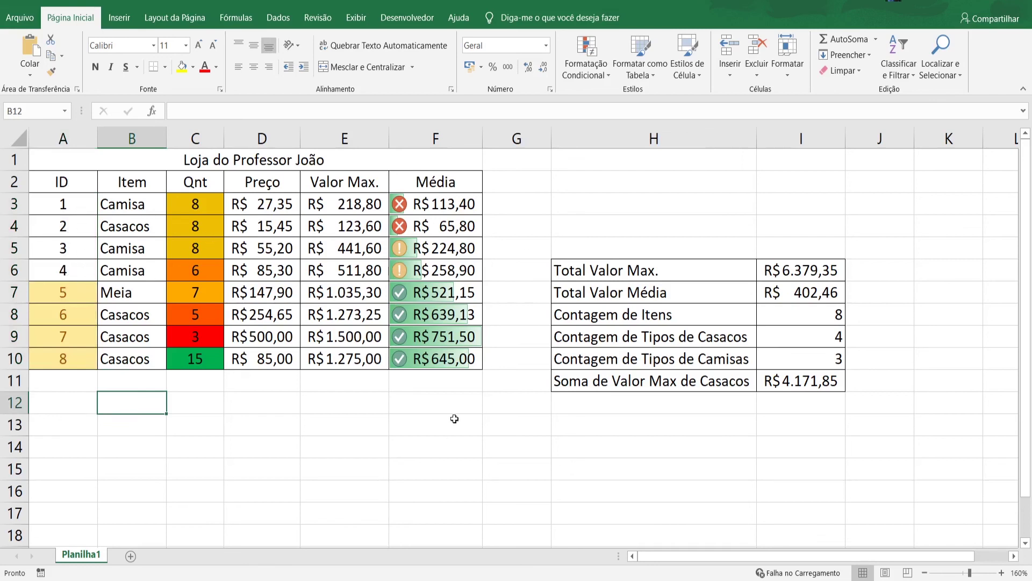
pyautogui.click(64, 362)
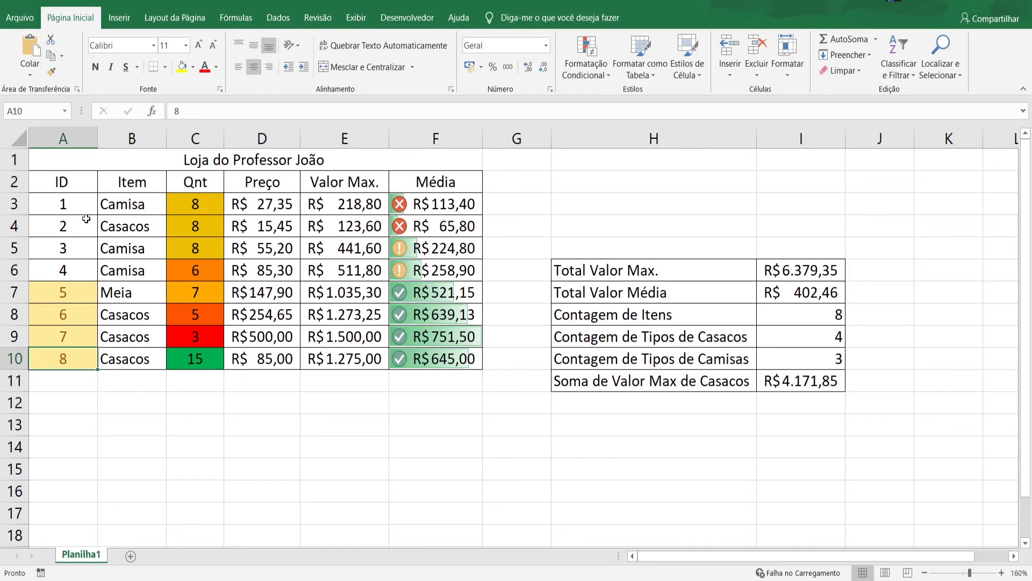
pyautogui.moveTo(79, 207); pyautogui.dragTo(70, 355)
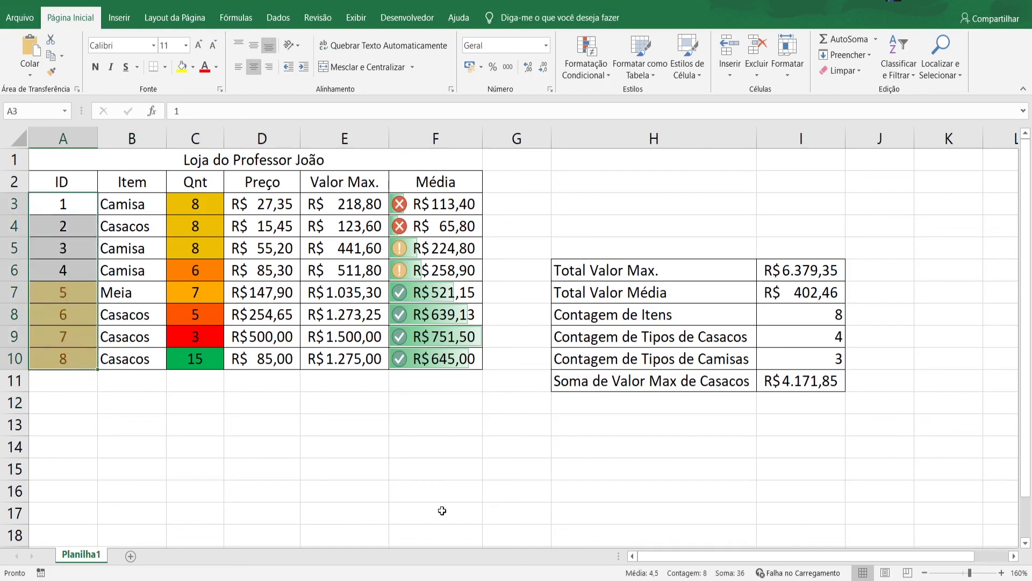
pyautogui.click(438, 491)
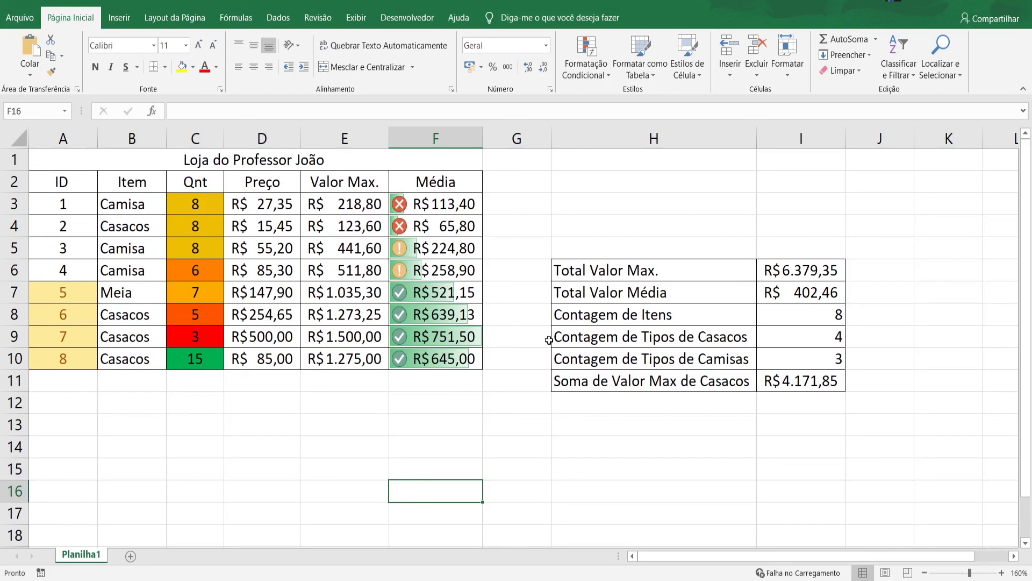
pyautogui.click(455, 366)
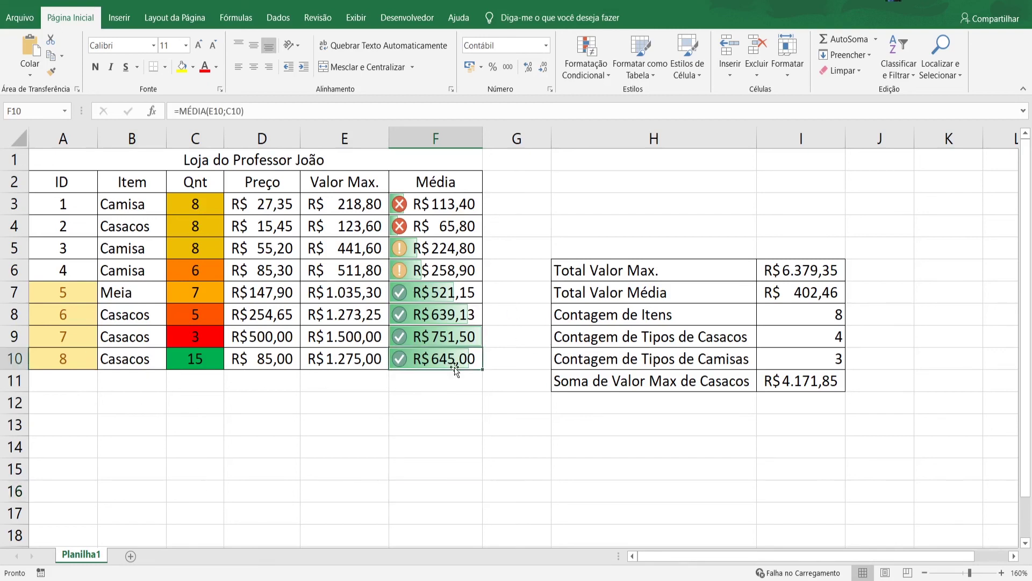